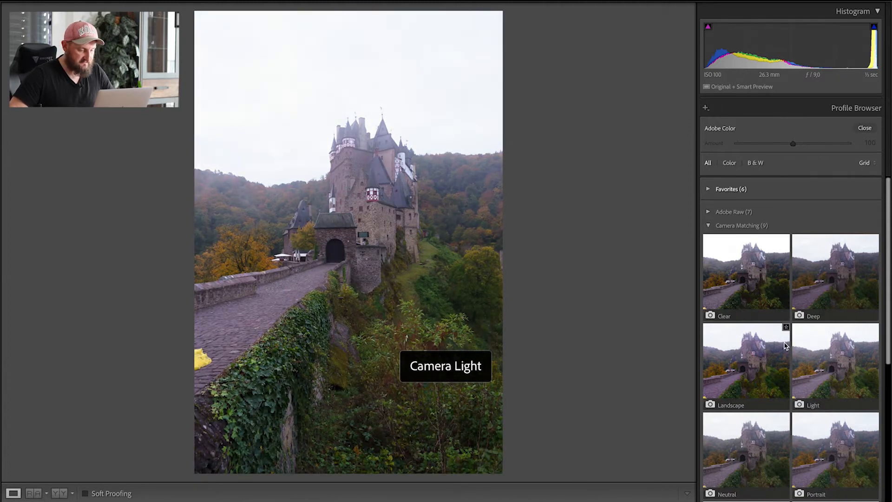
Apply the Camera Deep profile and set Temp to 6,249, Tint to +15 and Exposure to −0.25
left_click(839, 297)
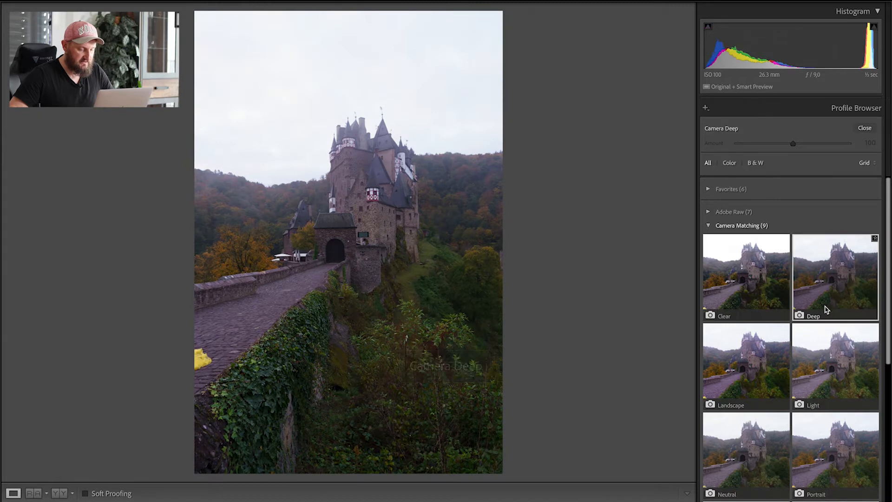
left_click(866, 128)
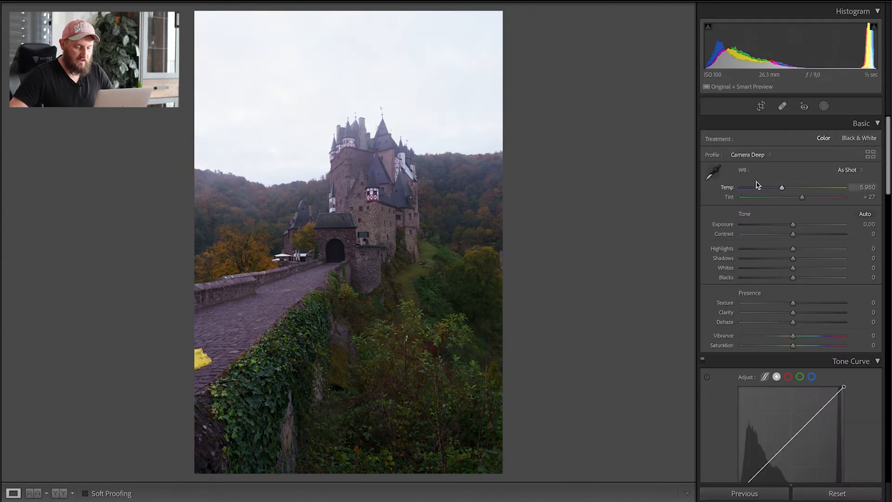
left_click_drag(782, 188, 786, 192)
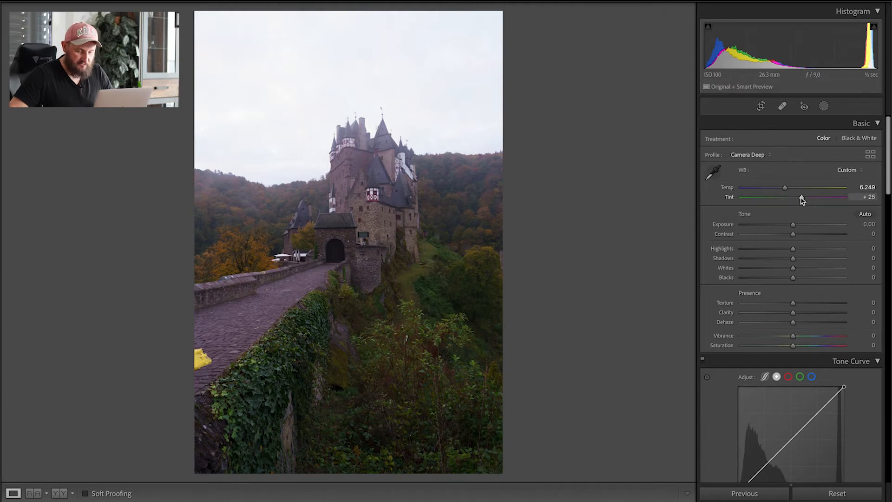
left_click_drag(799, 200, 791, 225)
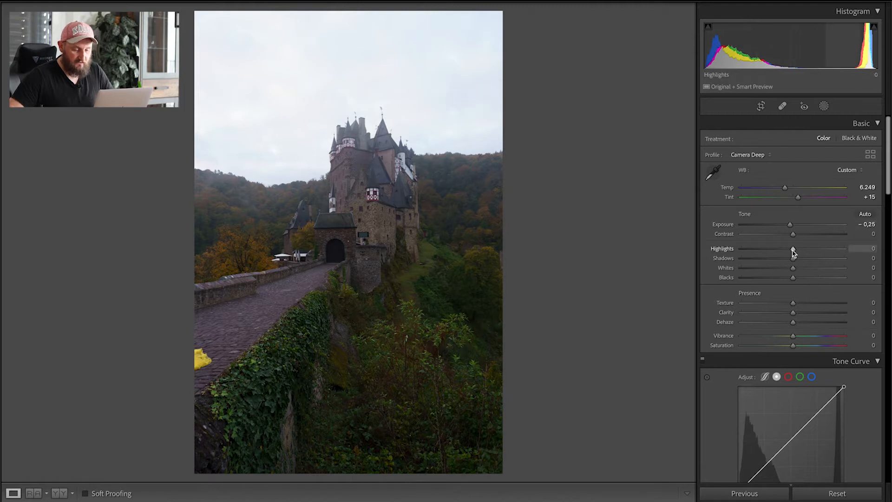
Set Highlights to −100, Whites to +25, Blacks to −17, Texture to +8, Clarity to +7, Dehaze to −18, Vibrance to −23 and Saturation to −6
left_click_drag(793, 250, 739, 251)
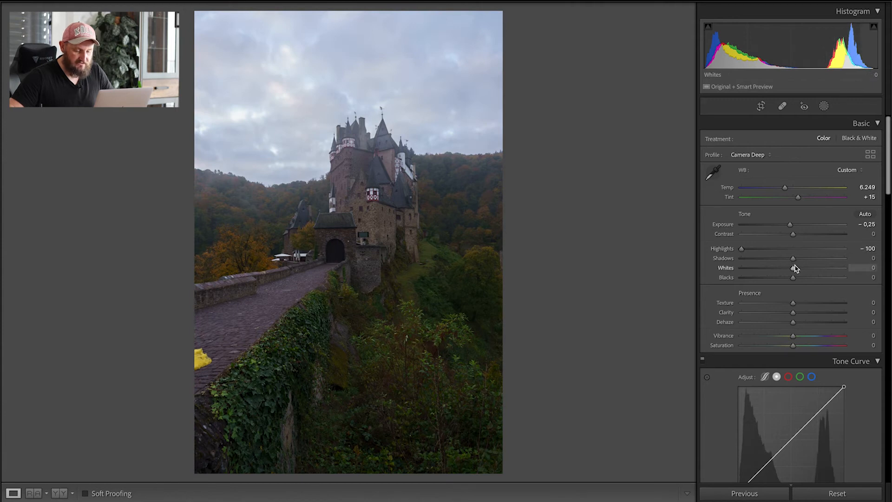
key("alt")
mouse_move(793, 270)
left_mouse_down()
mouse_move(807, 269)
mouse_move(785, 278)
left_mouse_up()
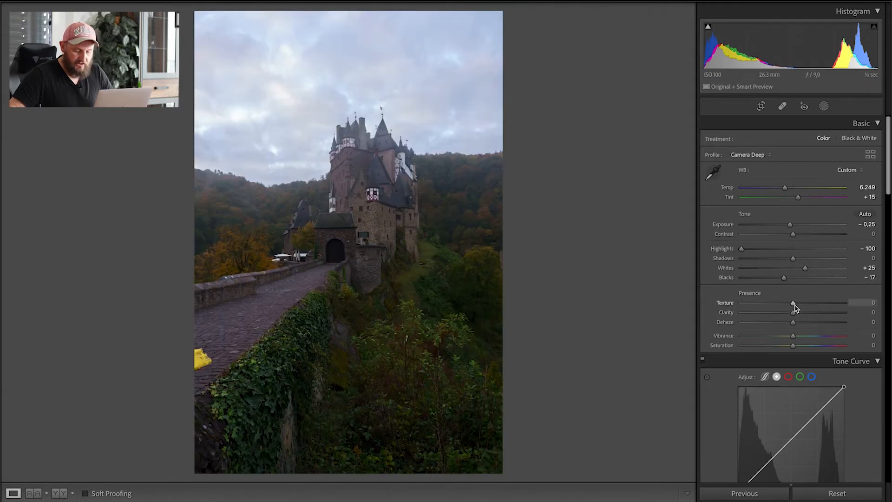
left_click_drag(796, 303, 790, 348)
Shape the tone curve with points at input 66/output 59 and 167/175, and lift the black point to output 14
scroll(766, 358, "down", 3)
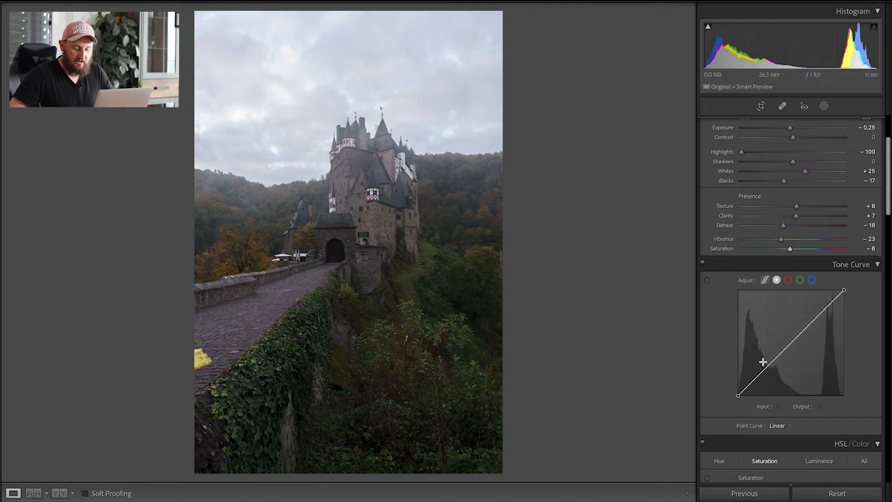
left_click_drag(766, 369, 765, 372)
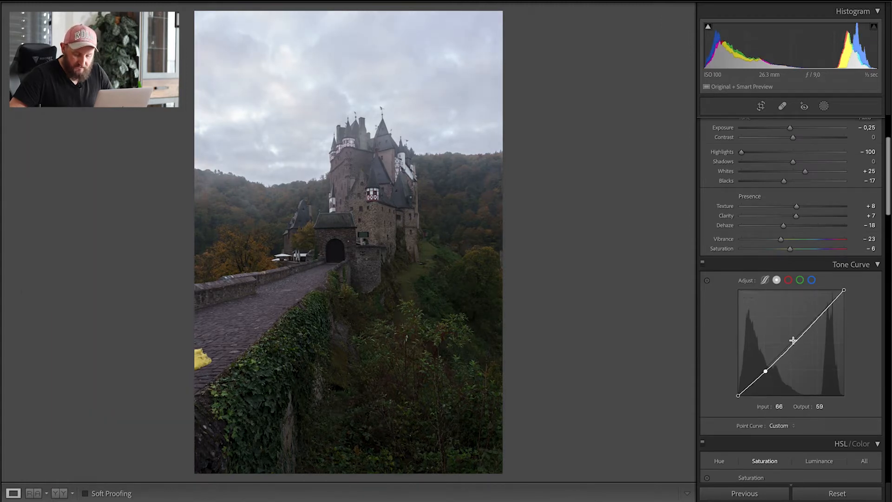
left_click_drag(806, 327, 808, 323)
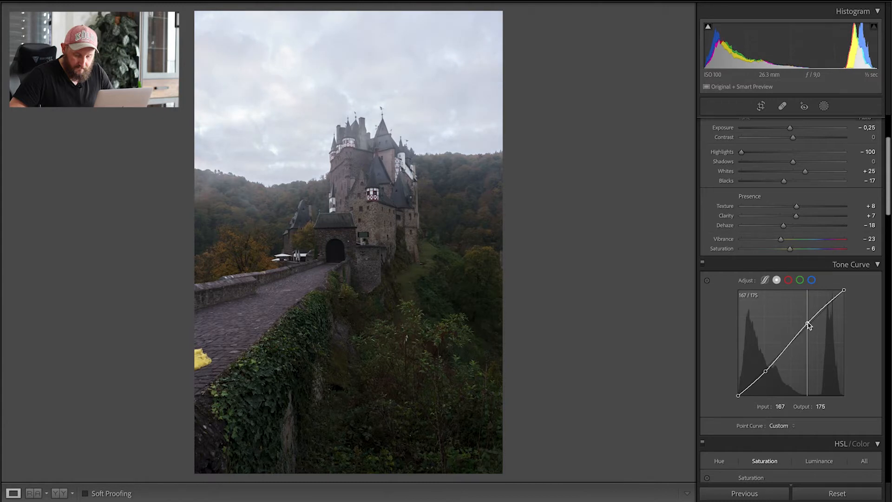
left_click_drag(742, 392, 727, 394)
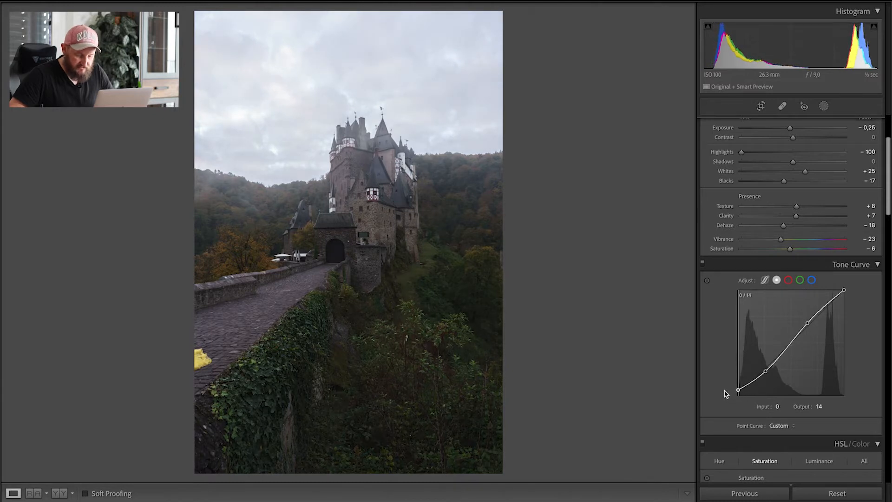
Set HSL hue to Orange −10 and Green −63, and saturation to Red +25, Orange +50, Yellow +46, Green −54 and Blue −23
scroll(800, 190, "down", 6)
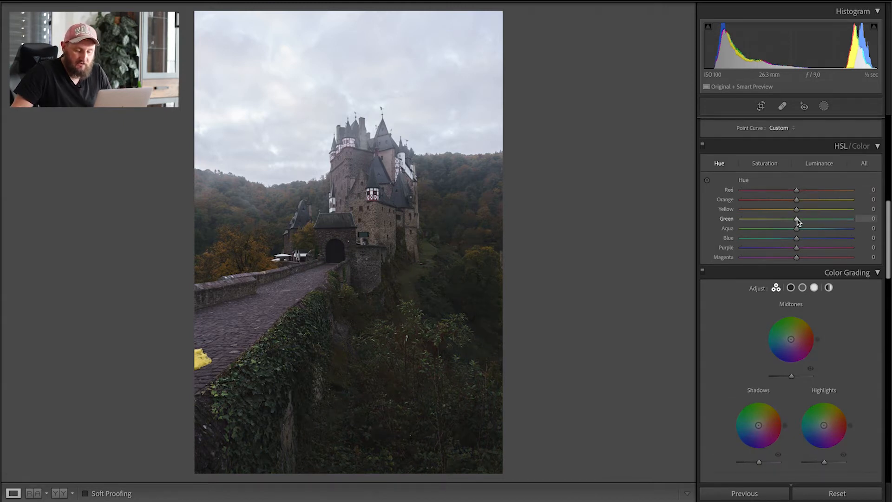
left_click_drag(798, 221, 764, 222)
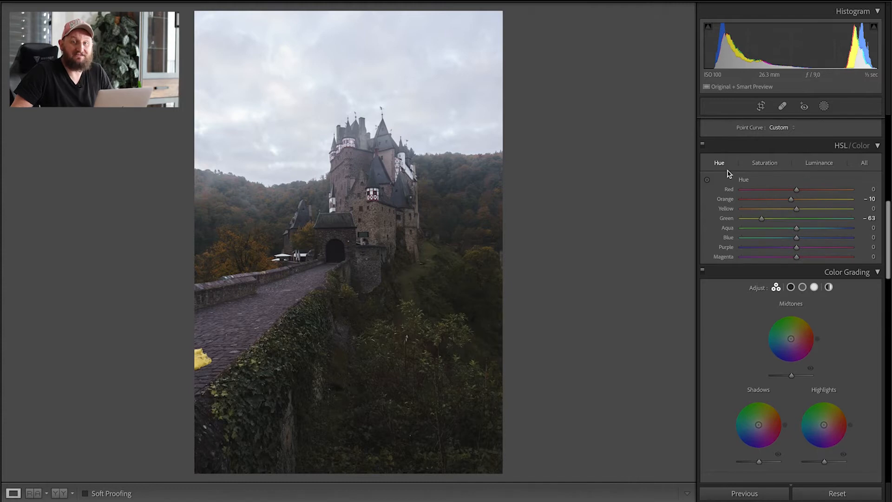
left_click(765, 163)
left_click_drag(797, 192, 784, 241)
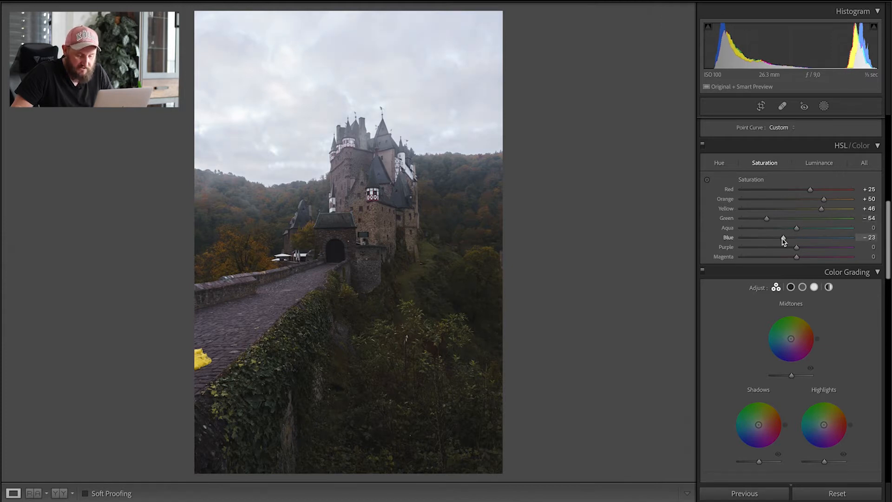
Remove the purple cast from the stones by setting the Purple and Magenta saturation to −100
left_click(216, 282)
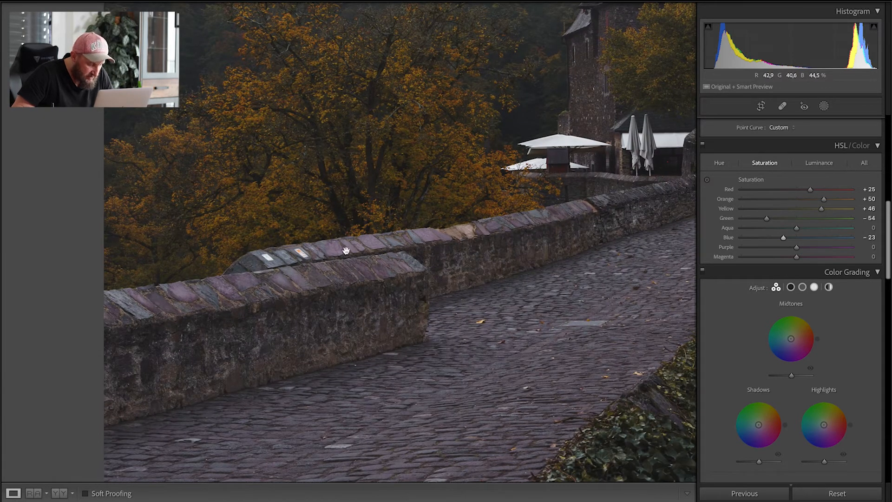
left_click_drag(342, 309, 329, 211)
left_click(330, 245)
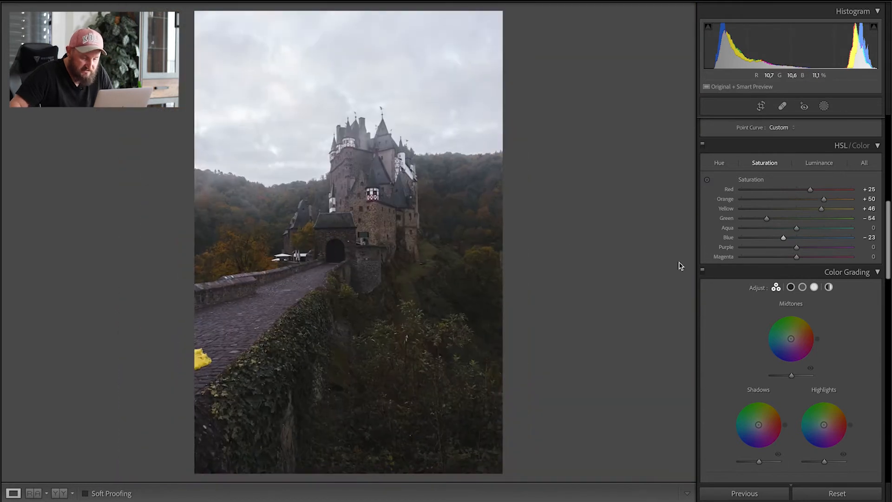
left_click_drag(796, 247, 741, 250)
double_click(742, 248)
left_click_drag(797, 256, 742, 256)
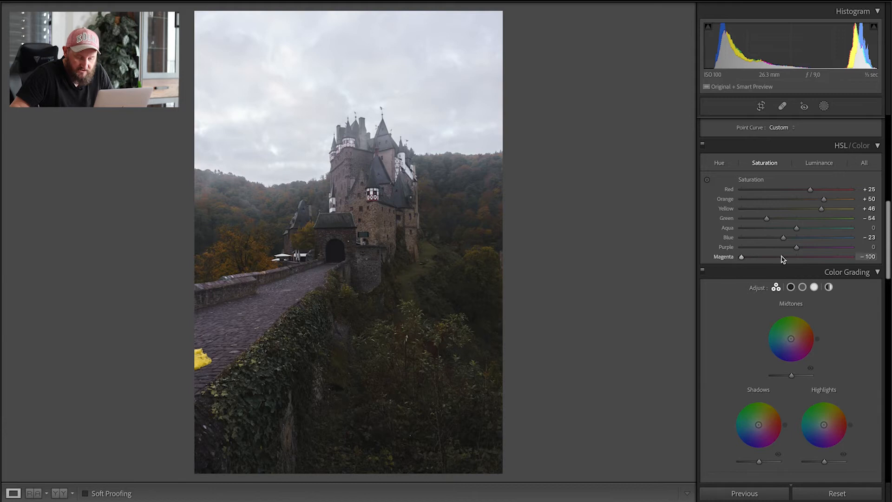
left_click_drag(797, 247, 742, 249)
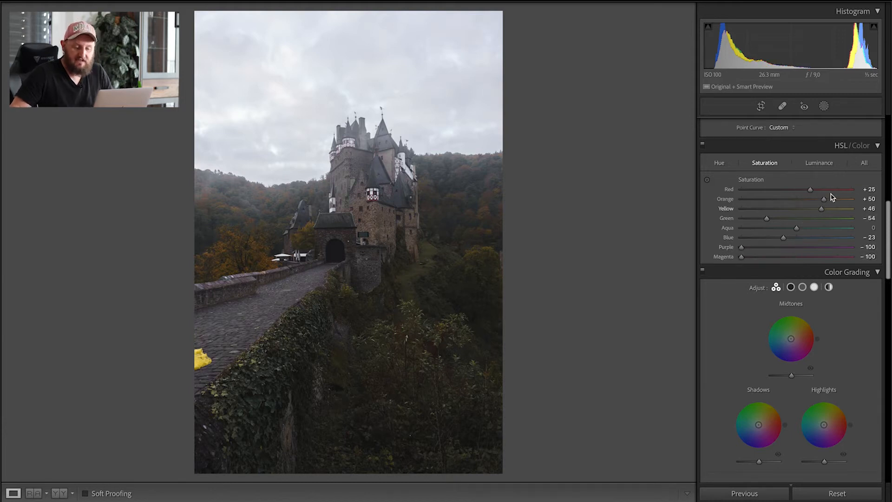
Set HSL luminance to Red +26, Orange +52, Yellow +51, Green −62 and Blue −36
left_click(819, 163)
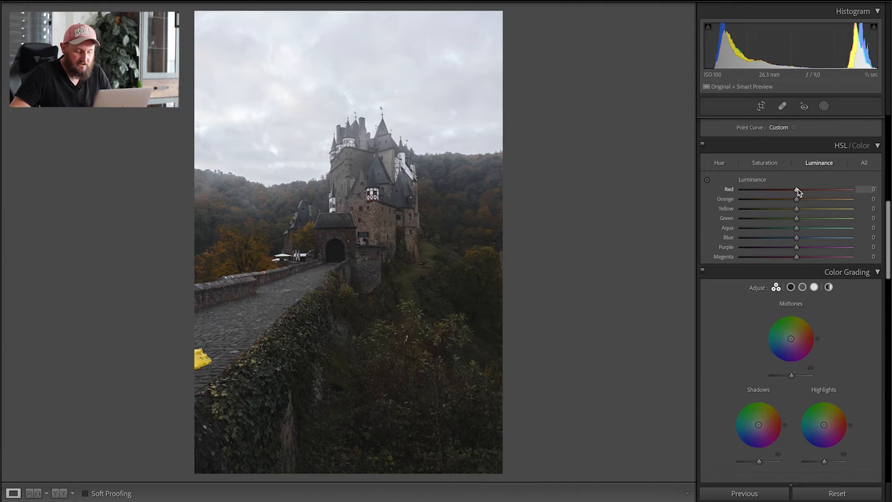
left_click_drag(798, 193, 769, 221)
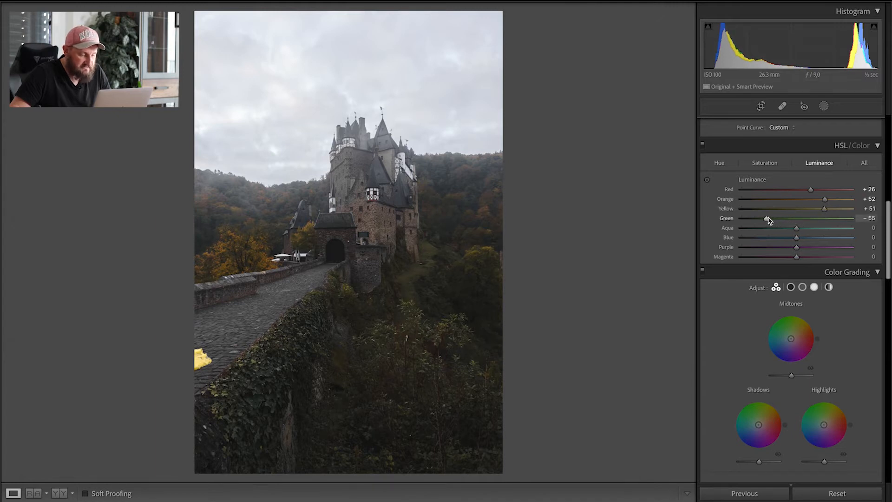
left_click_drag(797, 238, 778, 241)
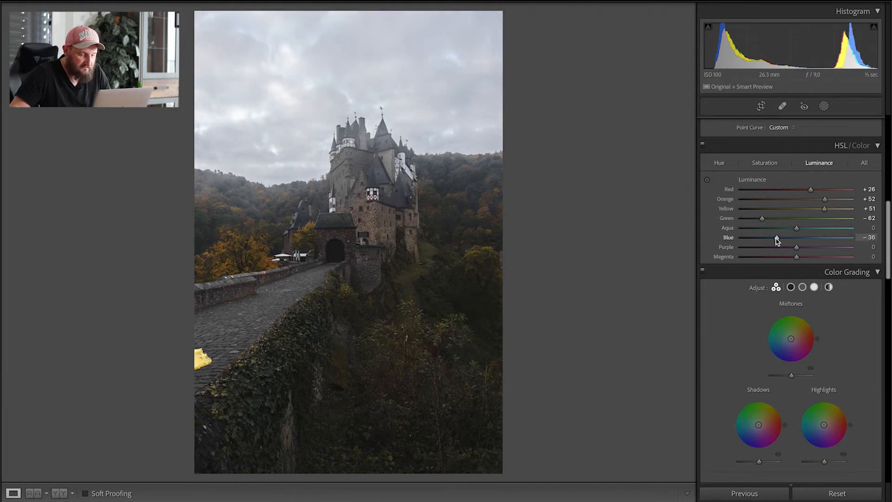
Compare the photo with and without the HSL color adjustments
left_click(703, 146)
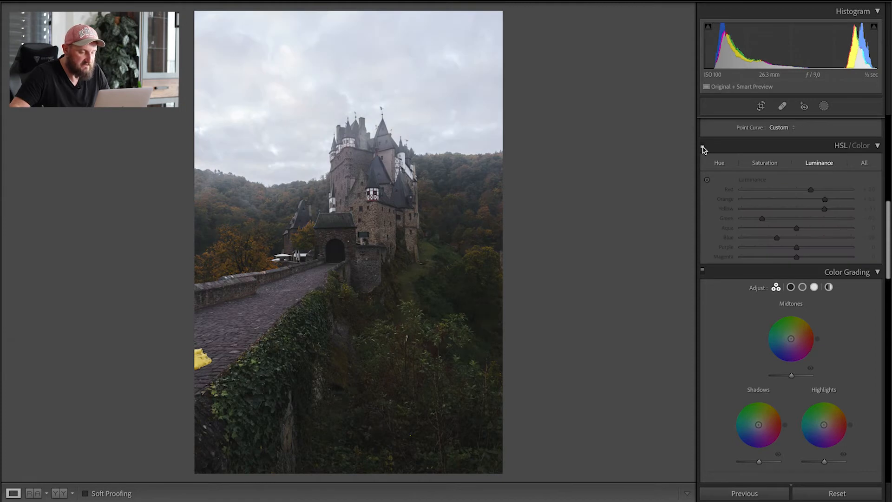
left_click(703, 146)
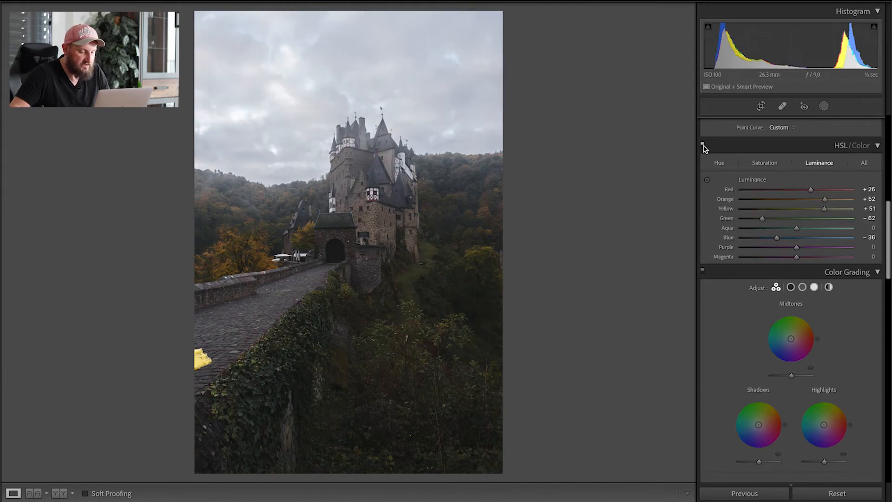
left_click(703, 147)
left_click(703, 146)
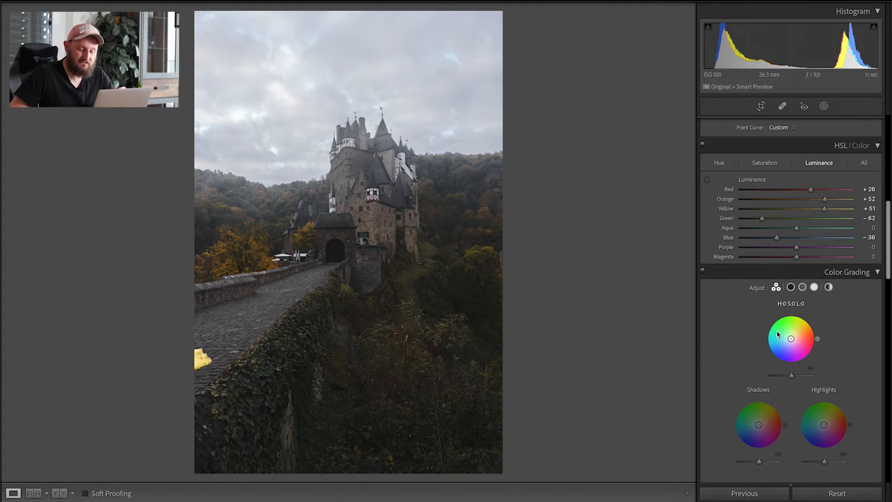
Color grade the shadows with hue 237 and saturation 17, and the highlights with hue 198 and saturation 8
left_click(791, 287)
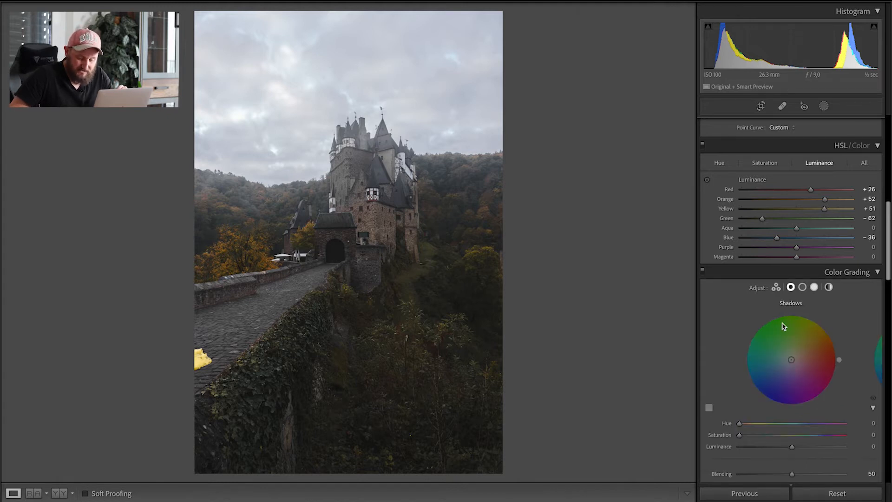
left_click_drag(789, 360, 787, 367)
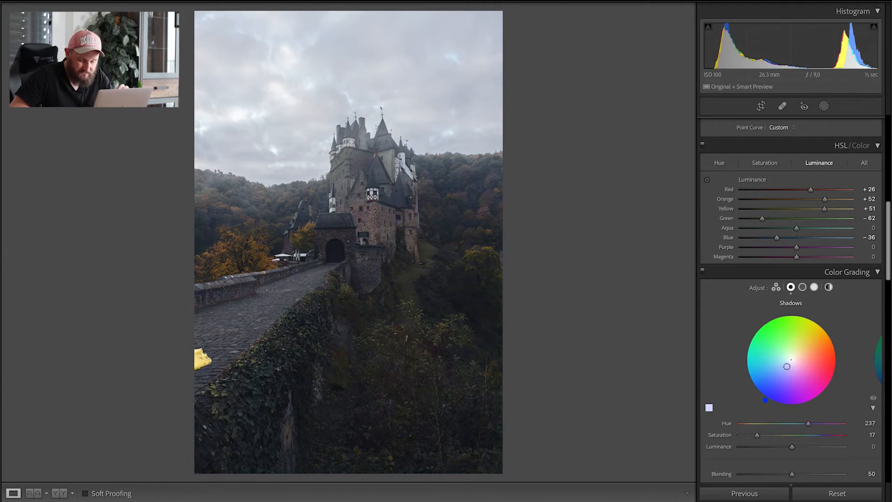
left_click(814, 287)
left_click_drag(789, 366, 784, 367)
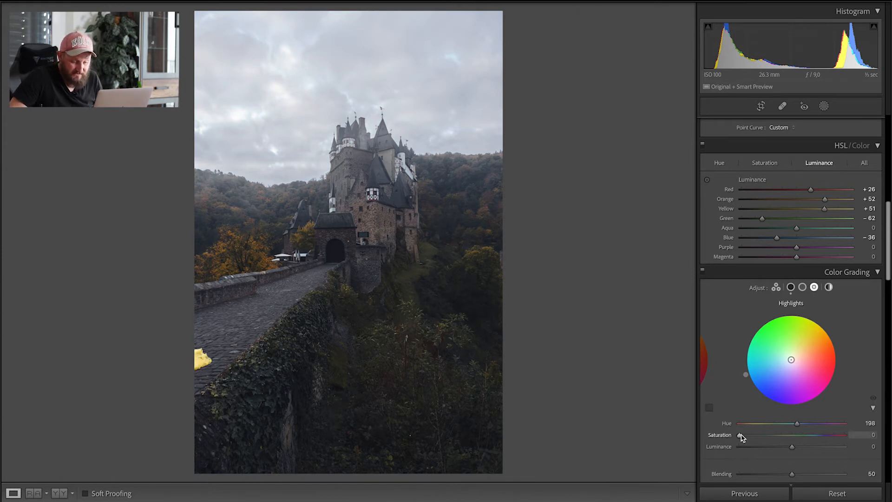
left_click_drag(742, 436, 751, 435)
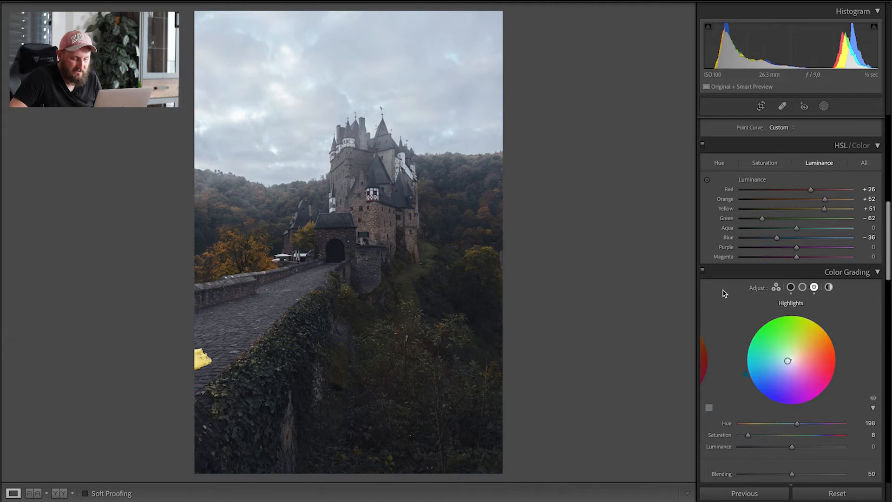
Compare the photo with and without the color grading
left_click(704, 273)
left_click(704, 273)
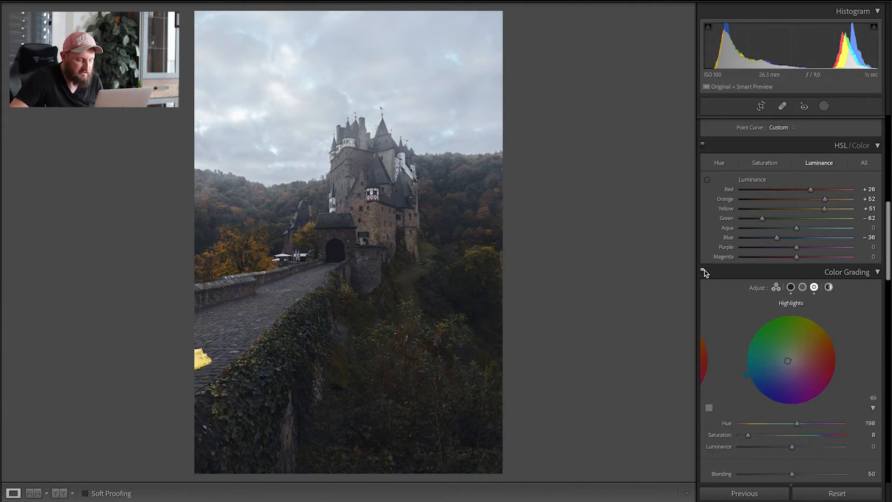
left_click(703, 273)
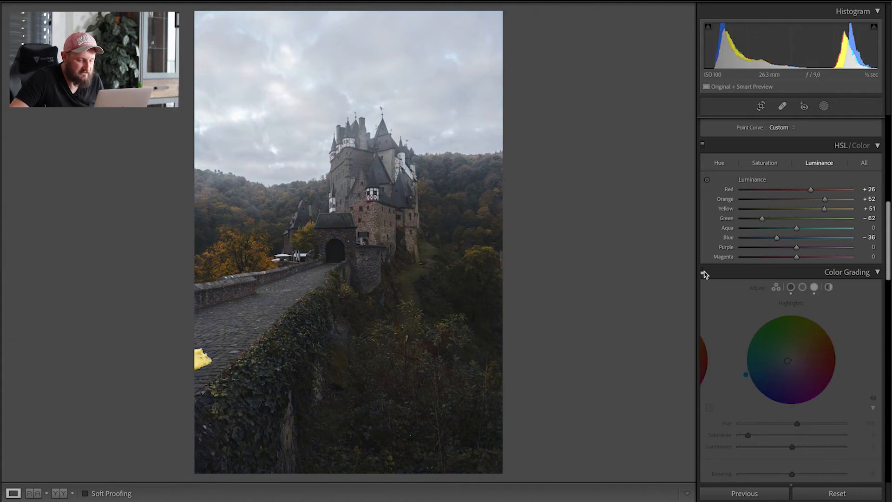
left_click(704, 273)
Set sharpening to Amount 92, Radius 0.7, Detail 47 and Masking 56, and luminance noise reduction to 5
scroll(763, 247, "down", 7)
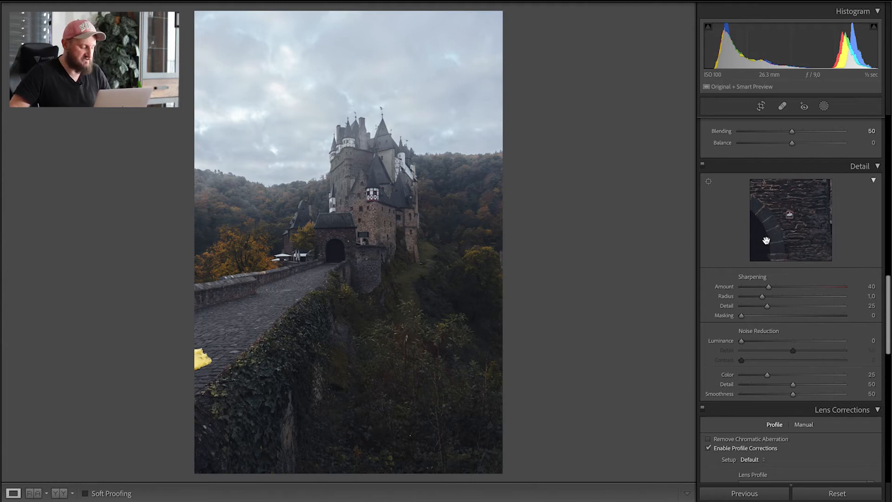
key("alt")
left_click_drag(743, 316, 799, 316)
left_click_drag(768, 287, 791, 309)
left_click_drag(742, 341, 744, 341)
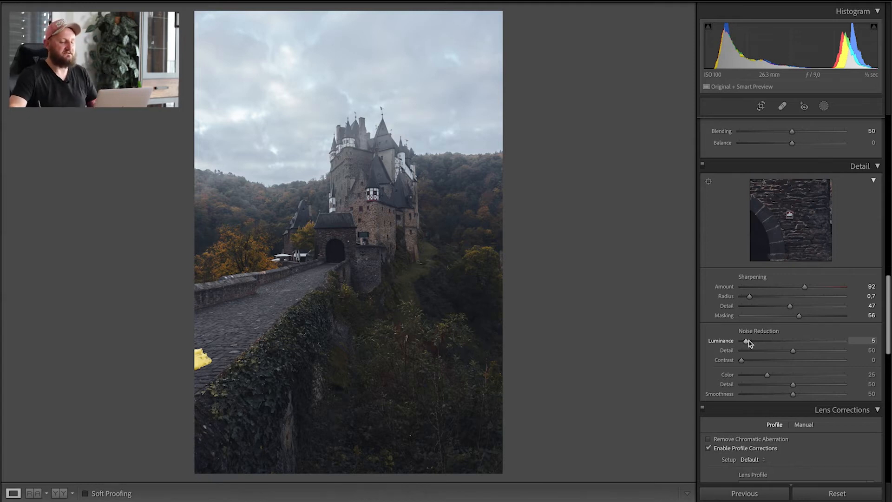
Enable chromatic aberration removal, and try the Vertical Upright correction before applying Auto
scroll(750, 343, "down", 5)
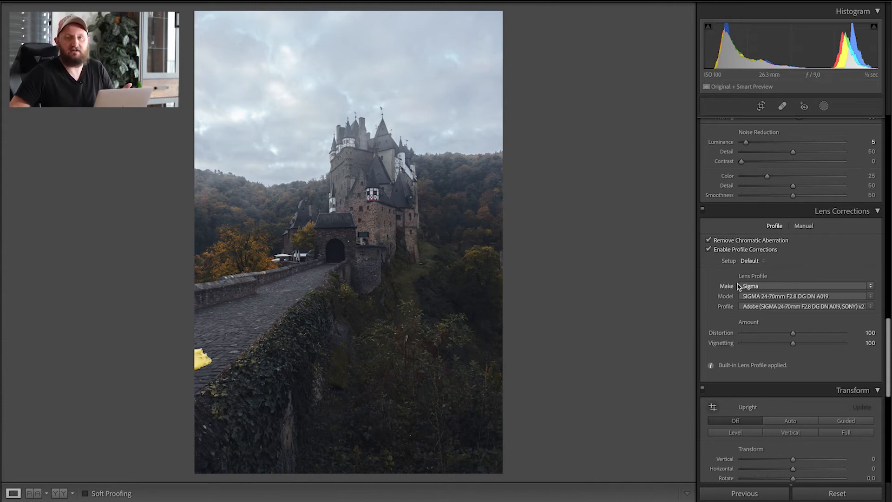
scroll(813, 345, "down", 3)
mouse_move(814, 347)
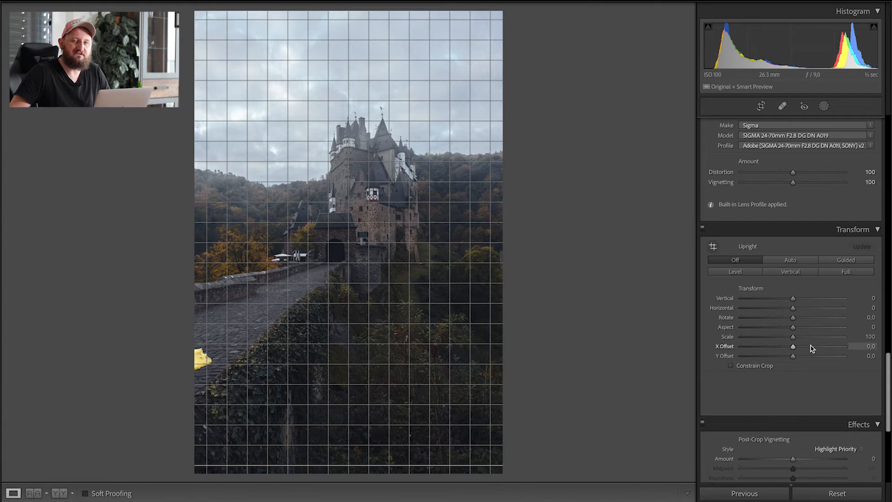
left_click(788, 276)
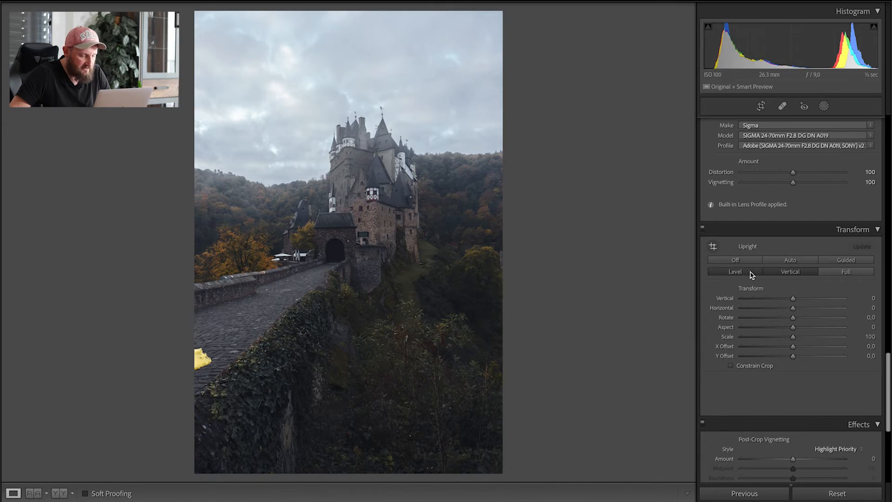
left_click(790, 263)
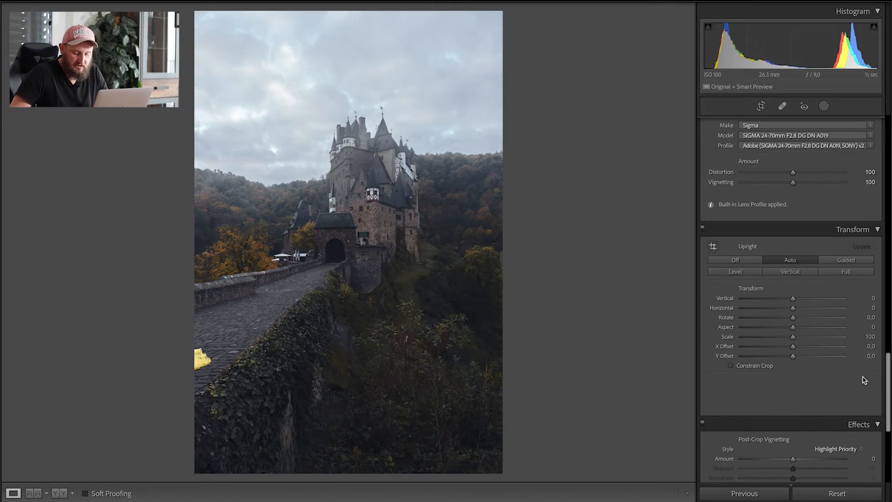
Set the post-crop vignetting amount to -12 and compare the photo with and without the effect
scroll(794, 327, "down", 3)
left_click_drag(795, 328, 787, 328)
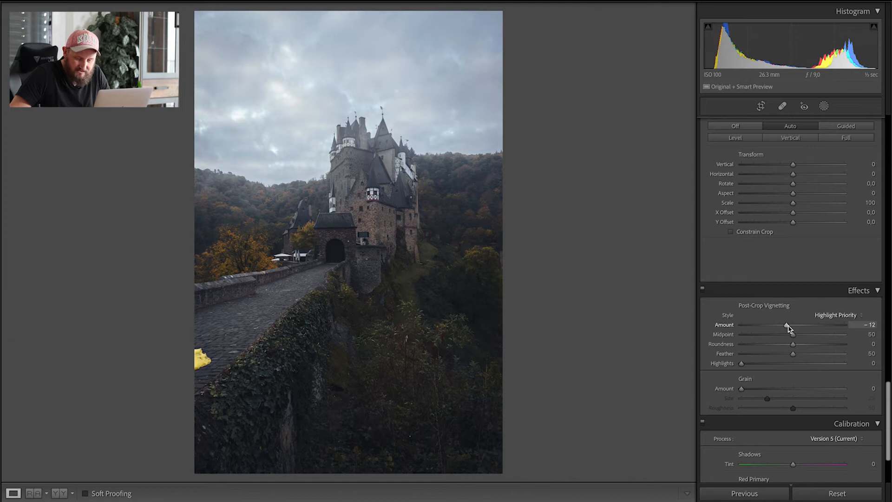
left_click(703, 289)
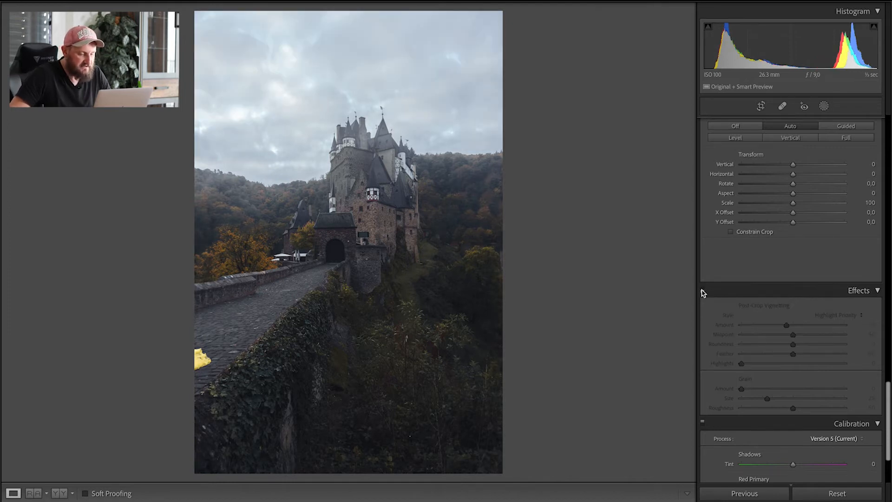
left_click(703, 290)
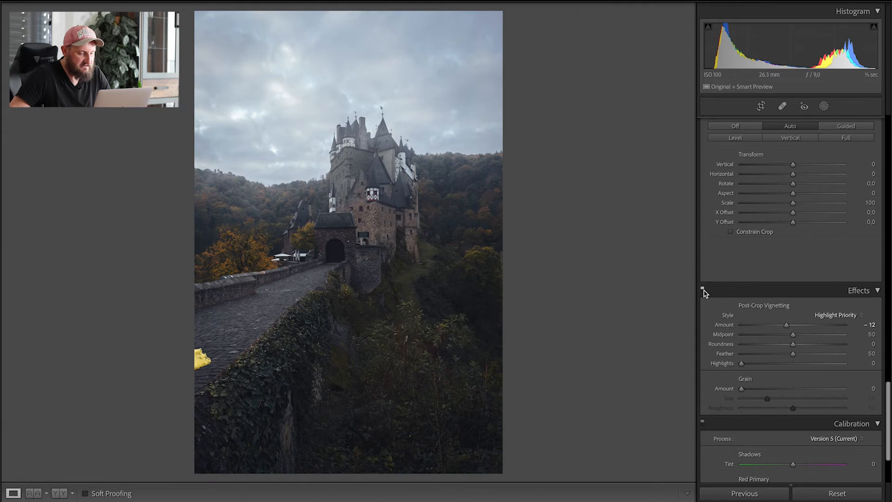
left_click(703, 289)
left_click(703, 291)
Calibrate the blue primary to hue -26 and saturation +34, and compare the photo with and without the calibration
scroll(715, 418, "down", 3)
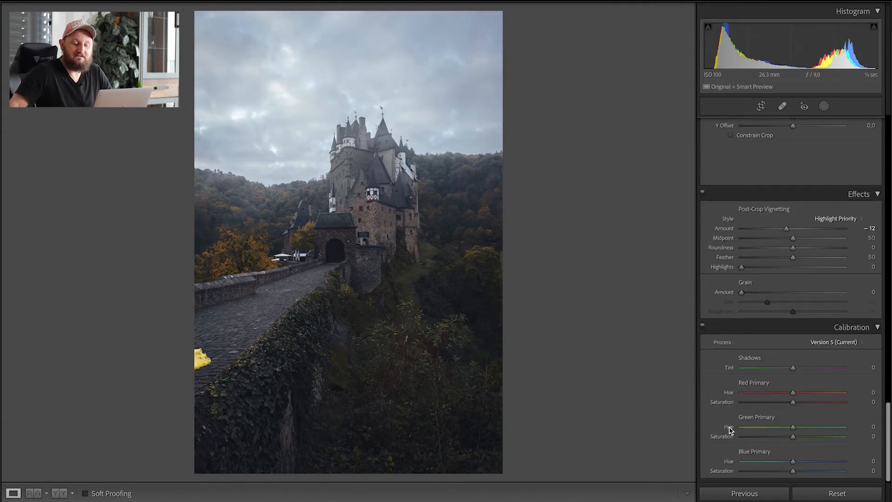
left_click_drag(790, 461, 777, 463)
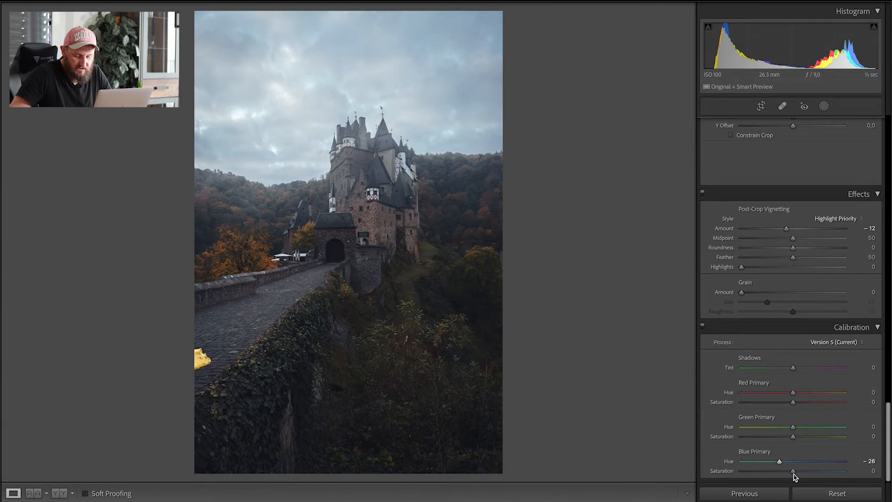
left_click_drag(793, 474, 810, 474)
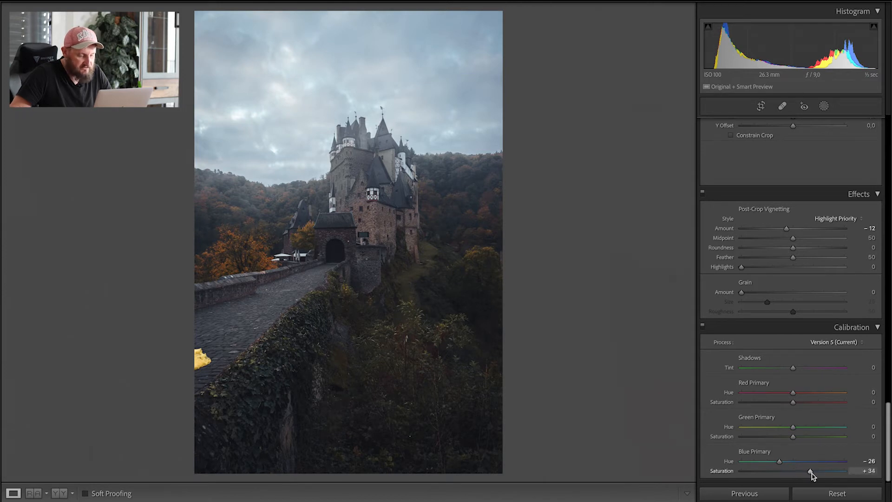
left_click(703, 326)
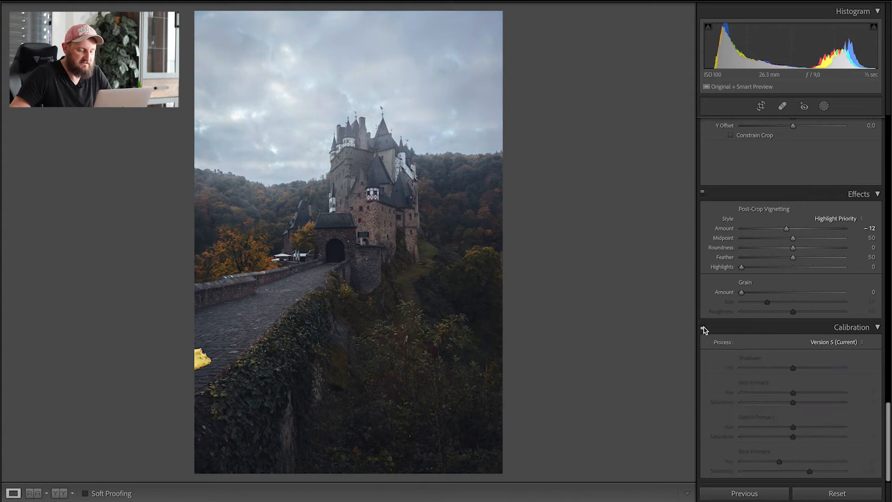
left_click(703, 326)
left_click(703, 326)
left_click(703, 327)
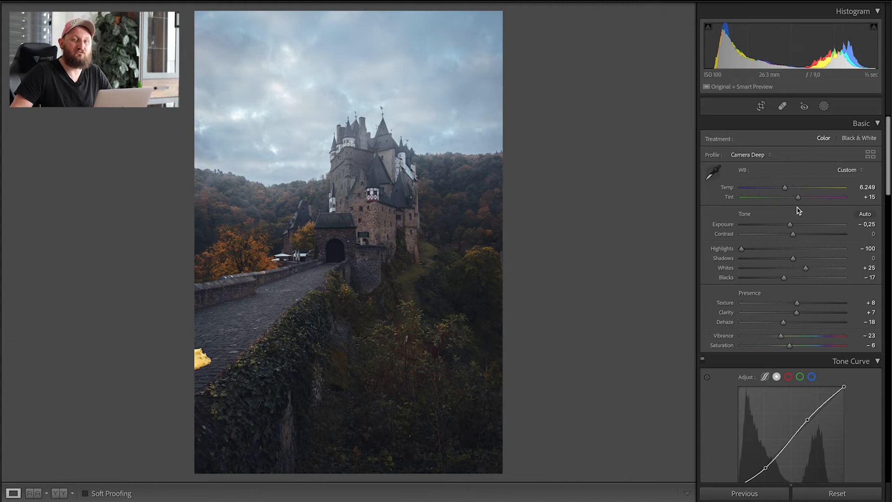
Add a large radial gradient mask entering from the photo's left side, with Temp 62, Exposure 0.35, Highlights -24, Dehaze -21 and Saturation 51
left_click(824, 106)
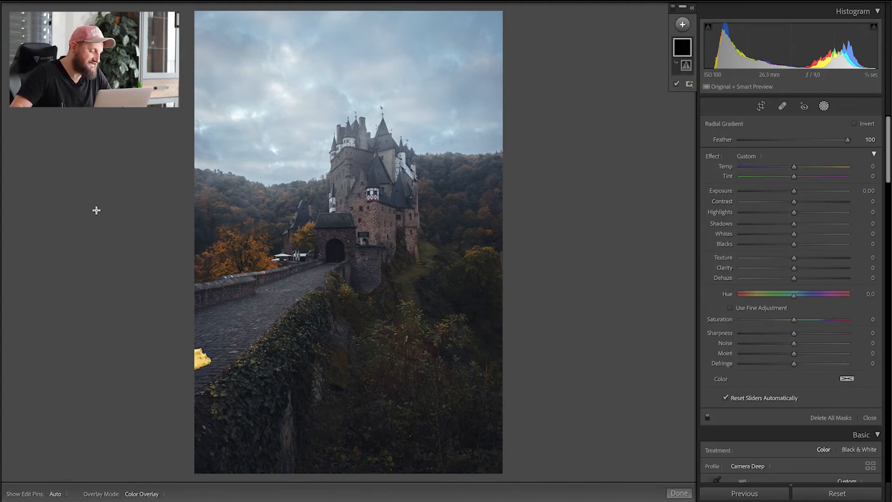
left_click_drag(69, 188, 455, 335)
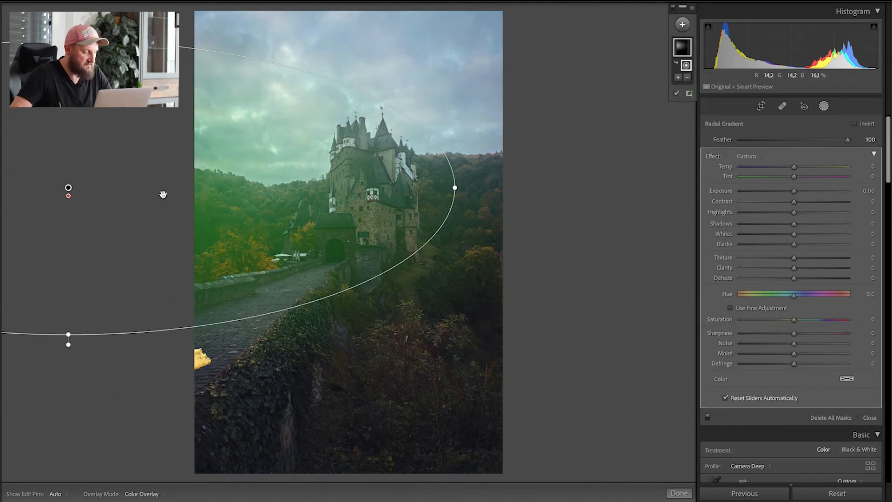
left_click_drag(796, 168, 781, 213)
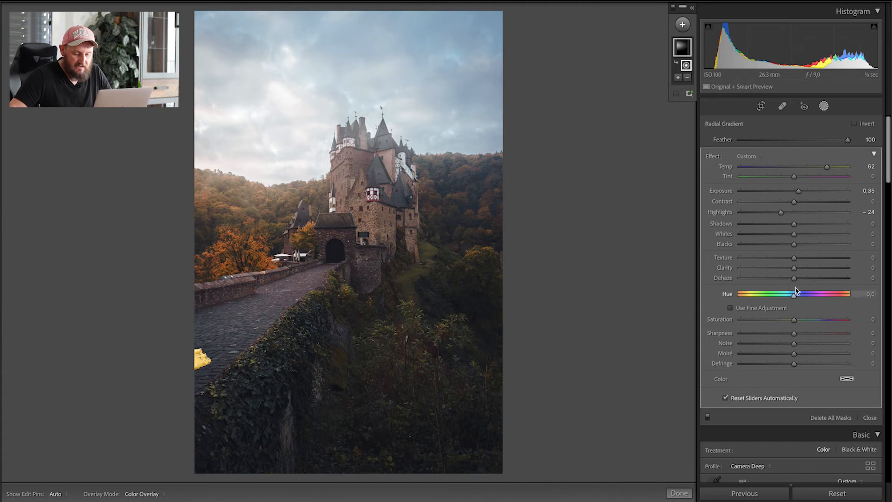
left_click_drag(791, 279, 783, 277)
left_click_drag(799, 320, 818, 321)
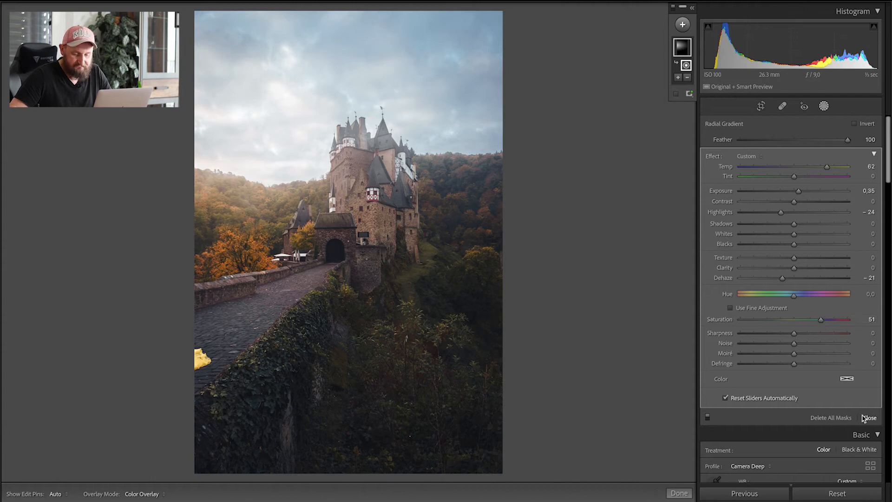
Compare the photo with and without the radial gradient mask
left_click(708, 418)
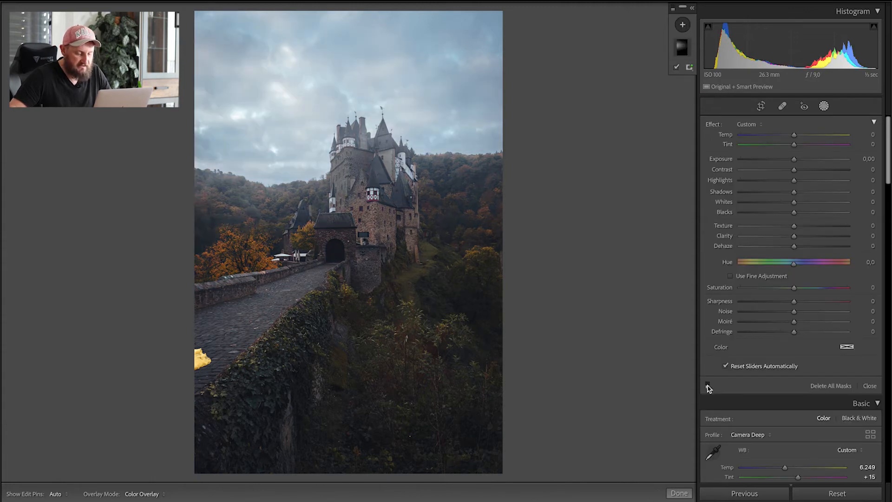
left_click(709, 387)
left_click(709, 387)
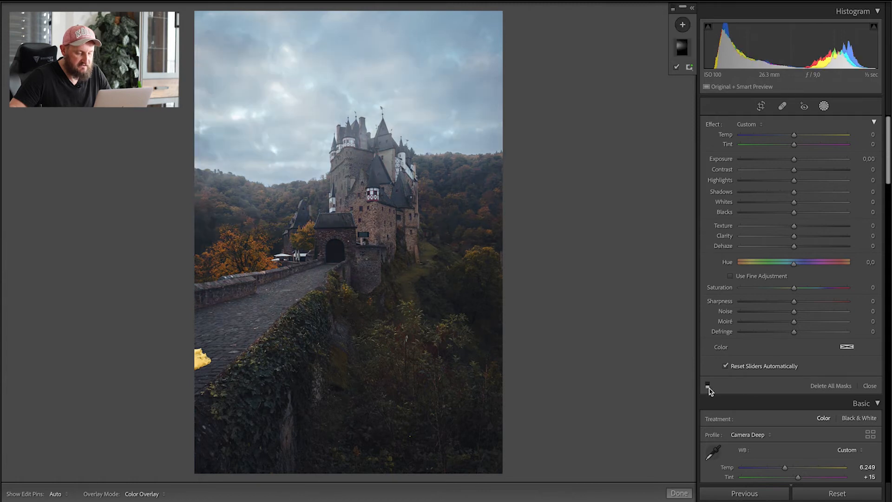
left_click(708, 387)
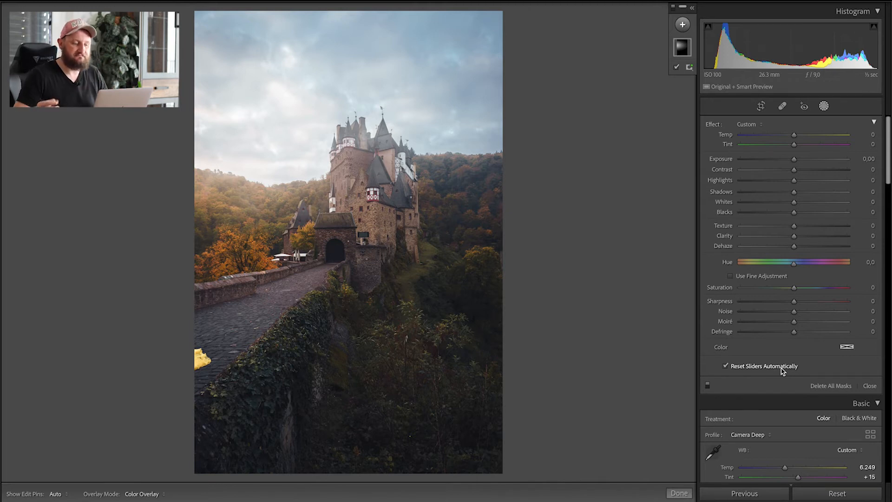
Add a linear gradient mask over the sky with Temp -15, Exposure -0.21, Highlights -27 and Dehaze 7
left_click(683, 24)
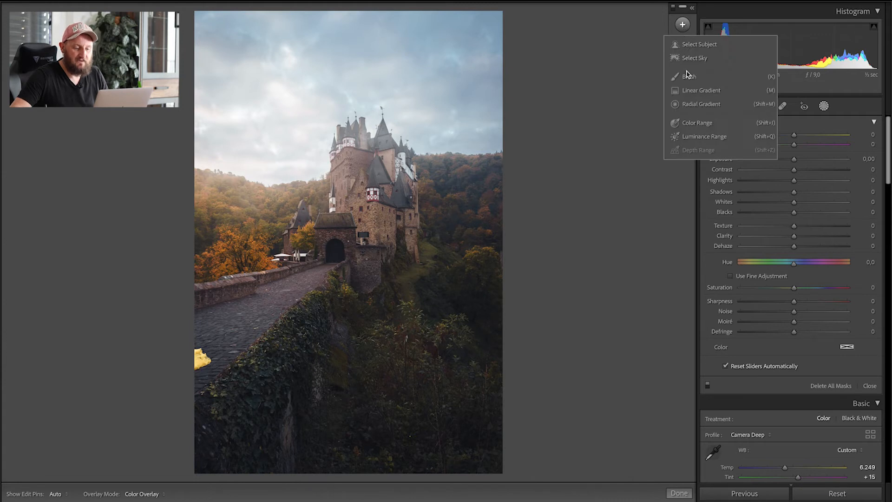
left_click(692, 91)
left_click_drag(306, 47, 344, 174)
left_click_drag(794, 151, 781, 197)
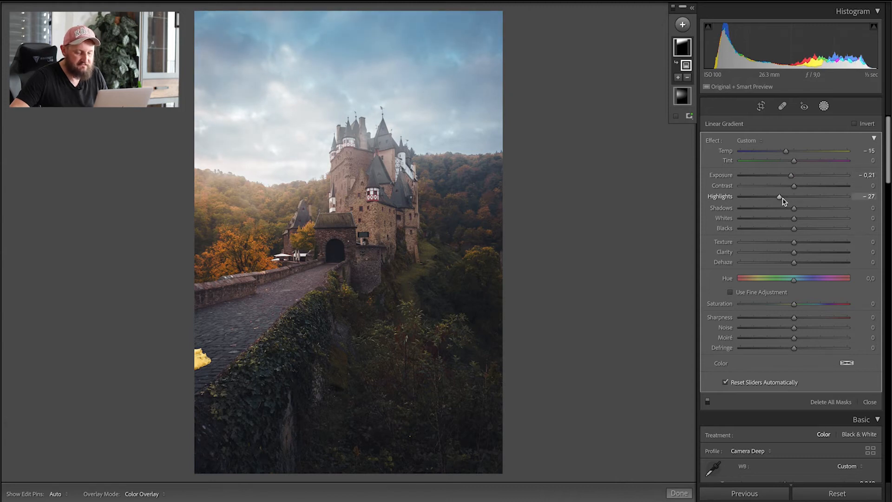
left_click_drag(797, 265, 800, 263)
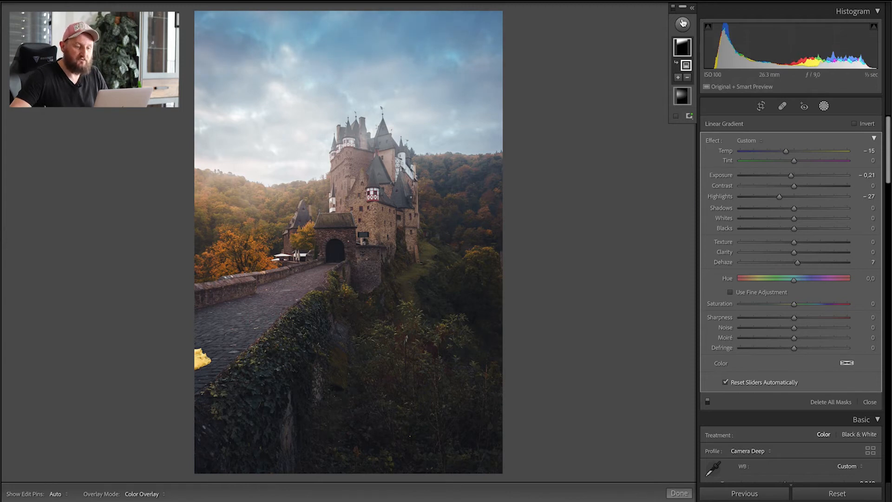
Add a linear gradient mask from the photo's lower-right corner with Temp -11, Exposure -0.30 and Clarity 25, and close masking
left_click(683, 23)
left_click(699, 90)
left_click_drag(471, 434, 315, 302)
left_click_drag(797, 151, 788, 154)
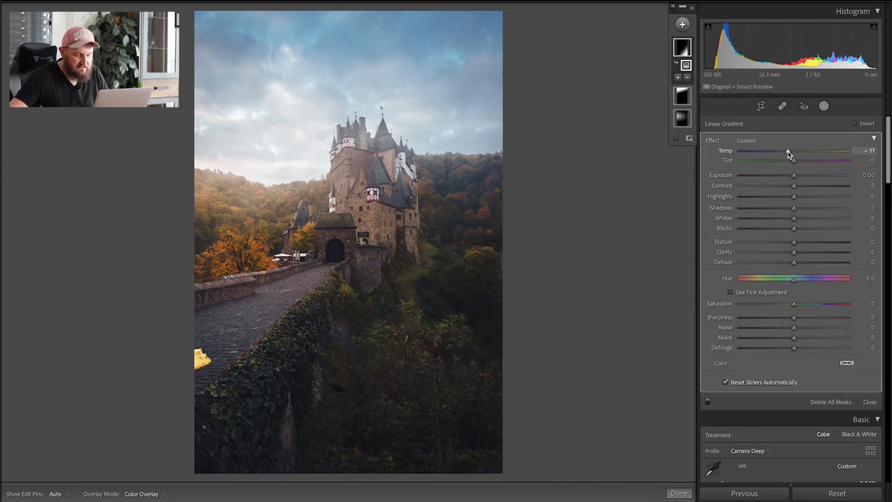
left_click_drag(794, 175, 790, 175)
left_click_drag(794, 252, 809, 254)
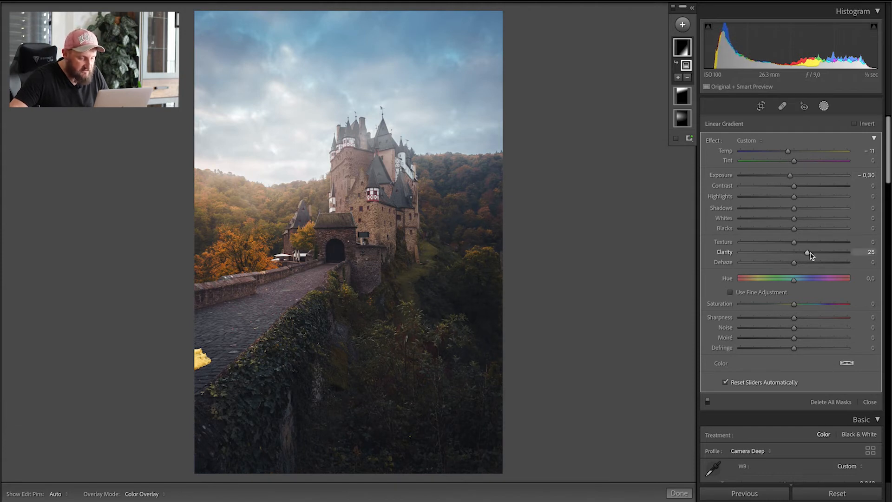
left_click(868, 402)
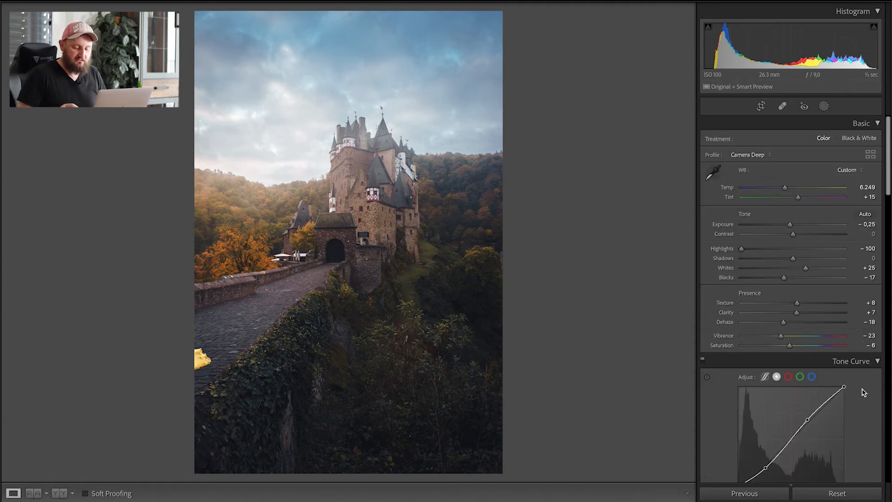
Compare the edited photo with the original before state
key("backslash")
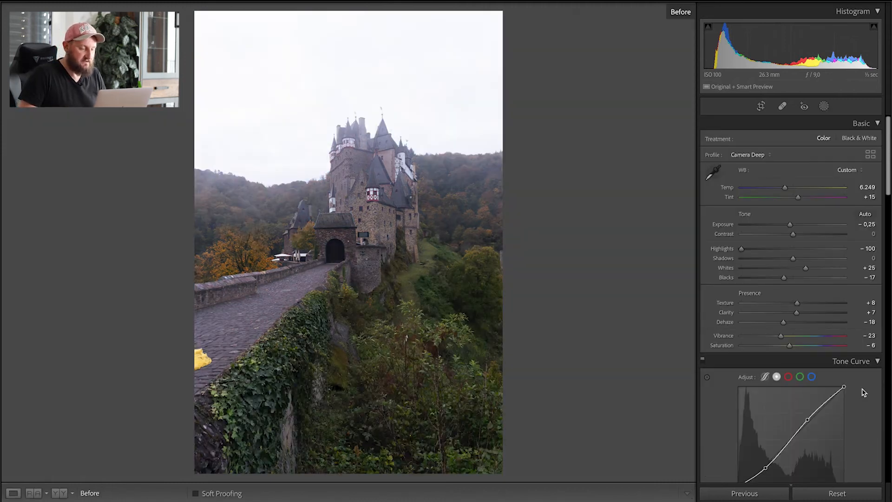
key("backslash")
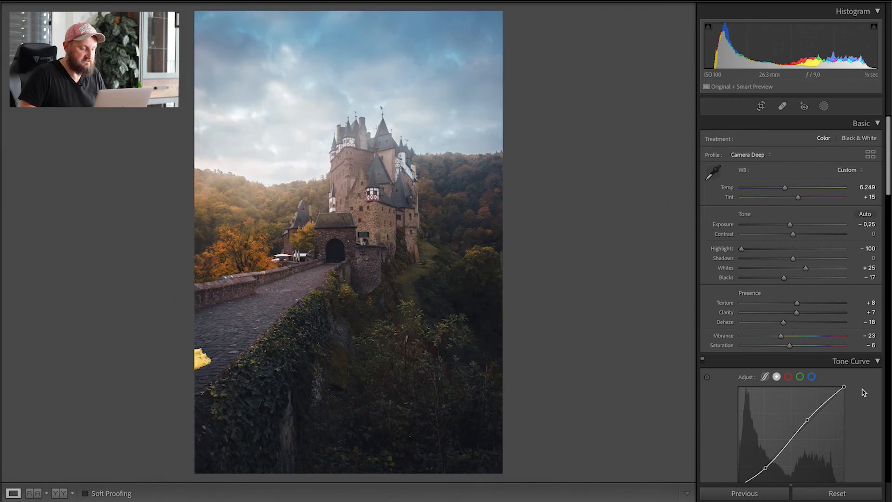
key("backslash")
key("backslash")
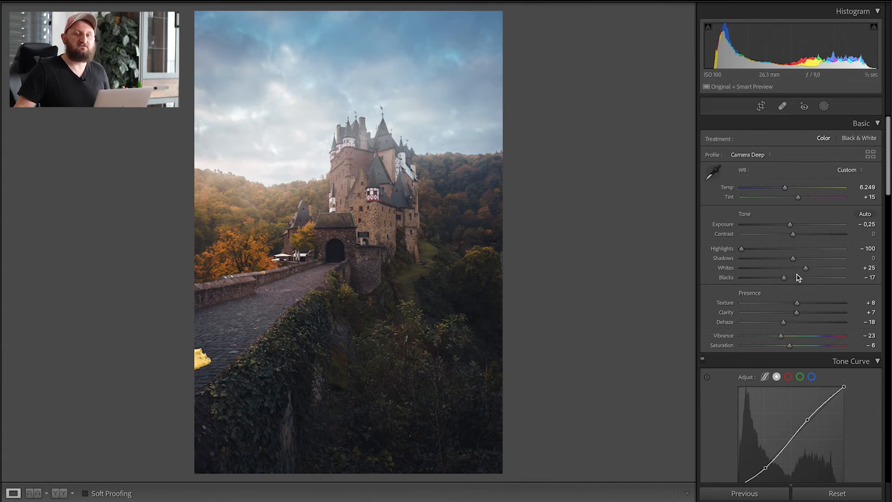
Raise Shadows to +11 and compare the result with the original photo again
left_click_drag(794, 260, 799, 259)
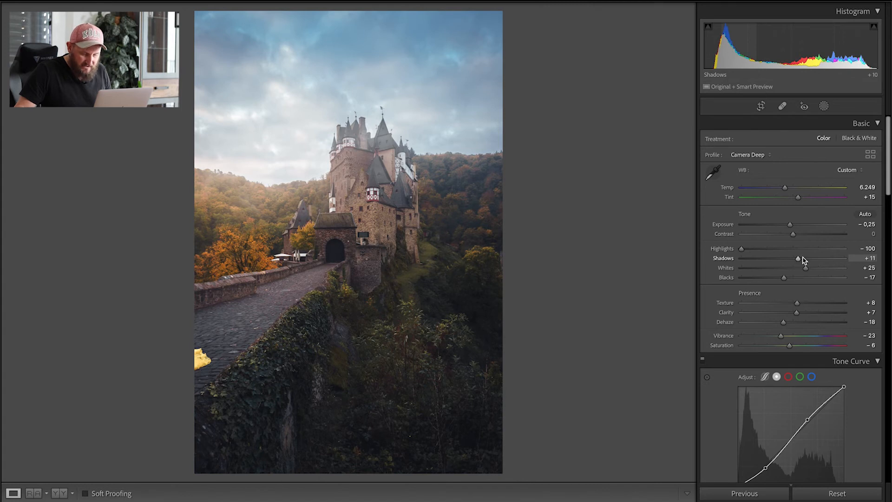
key("backslash")
key("backslash")
key("backslash")
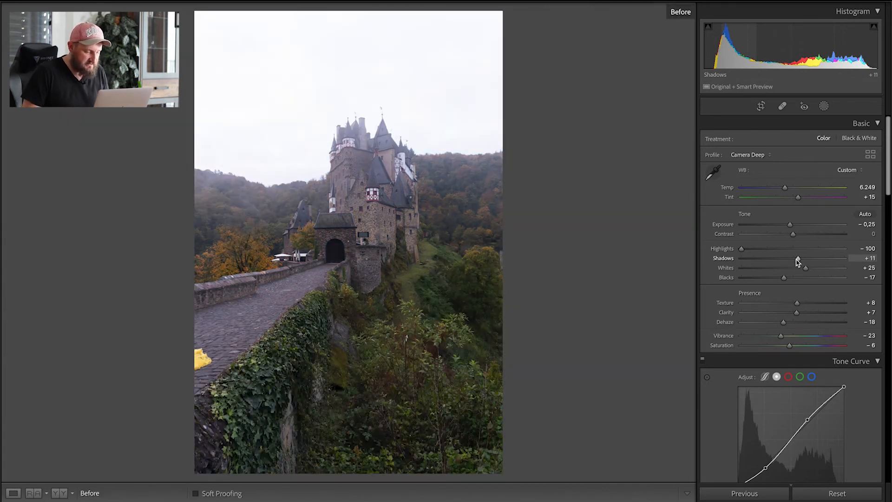
key("backslash")
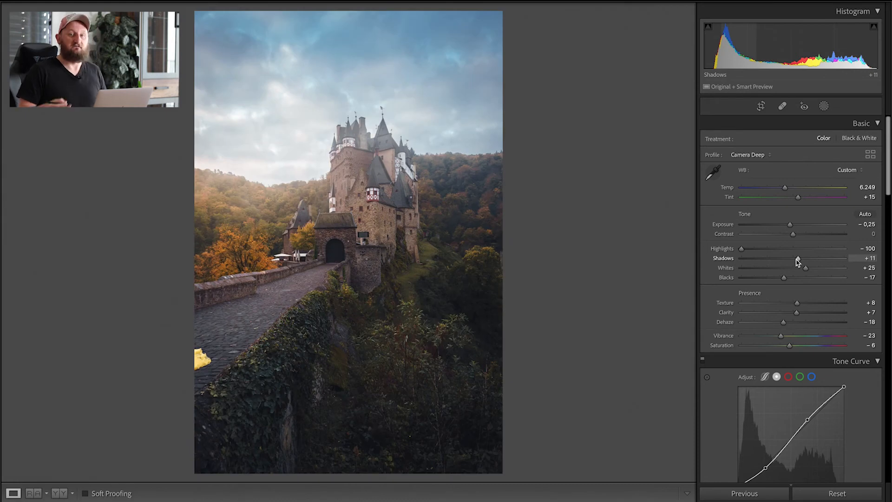
Open the edited castle photo in Adobe Photoshop 2022
right_click(355, 177)
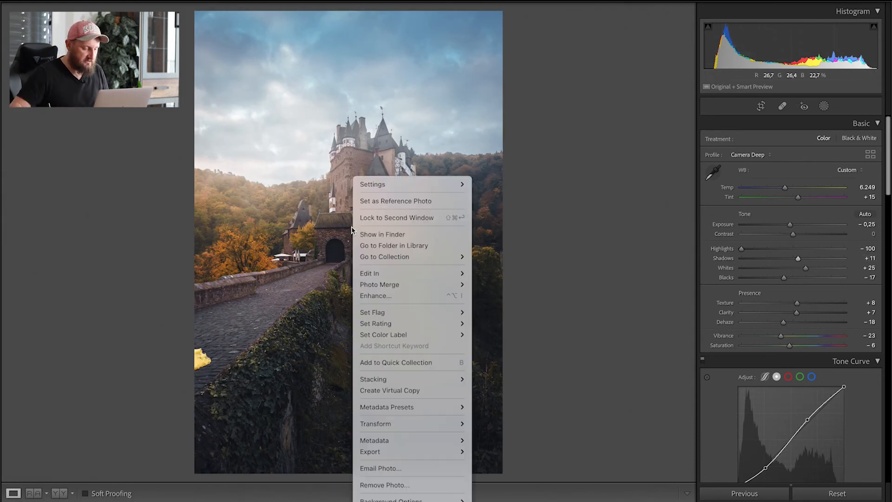
mouse_move(412, 278)
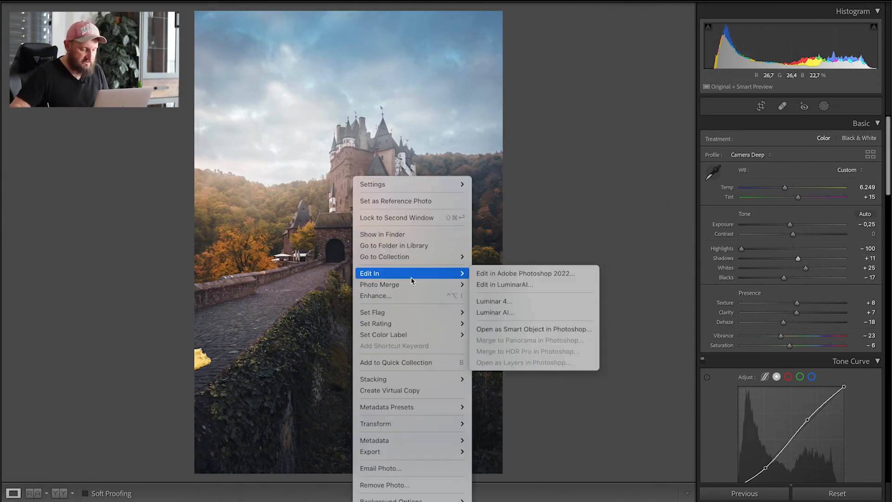
left_click(498, 274)
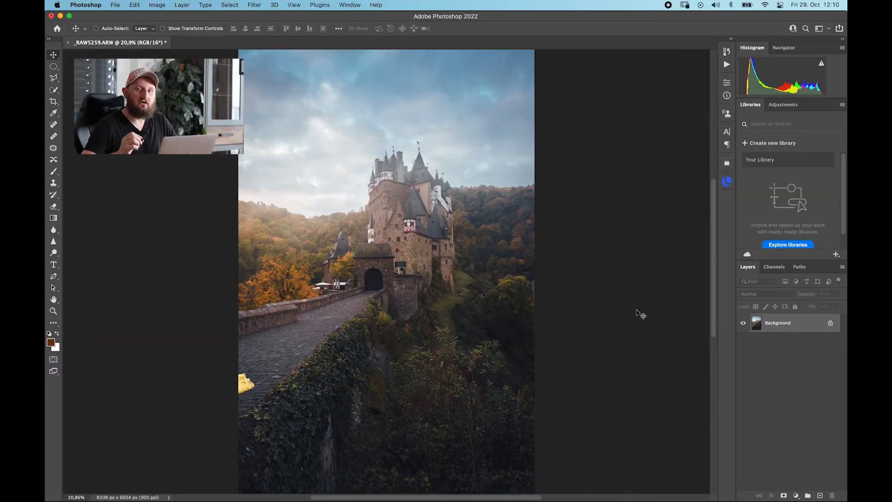
Duplicate the background layer and remove the yellow object at the bridge's left edge with the Spot Healing Brush
key("super")
key("super+j")
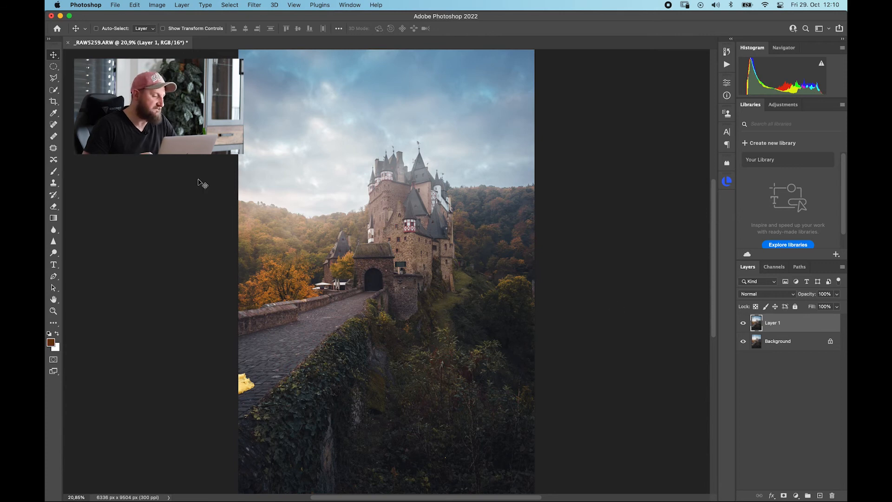
left_click(57, 124)
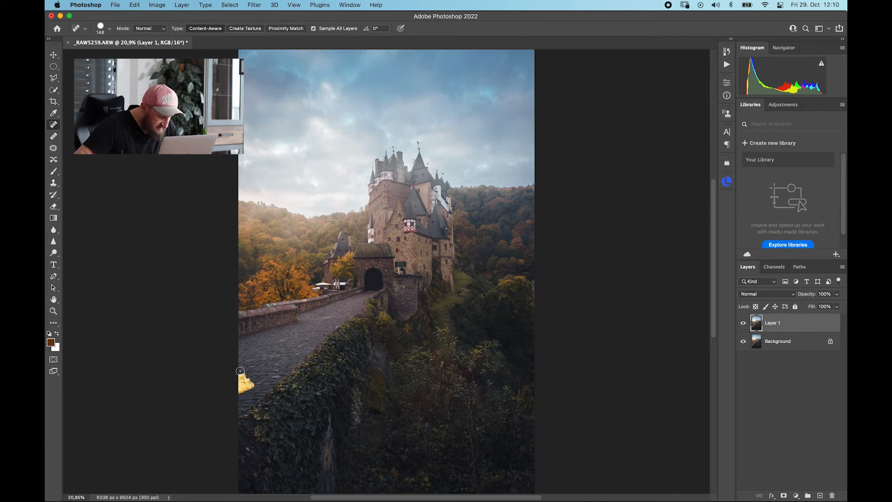
mouse_move(256, 385)
left_mouse_down()
mouse_move(241, 393)
mouse_move(242, 384)
left_mouse_up()
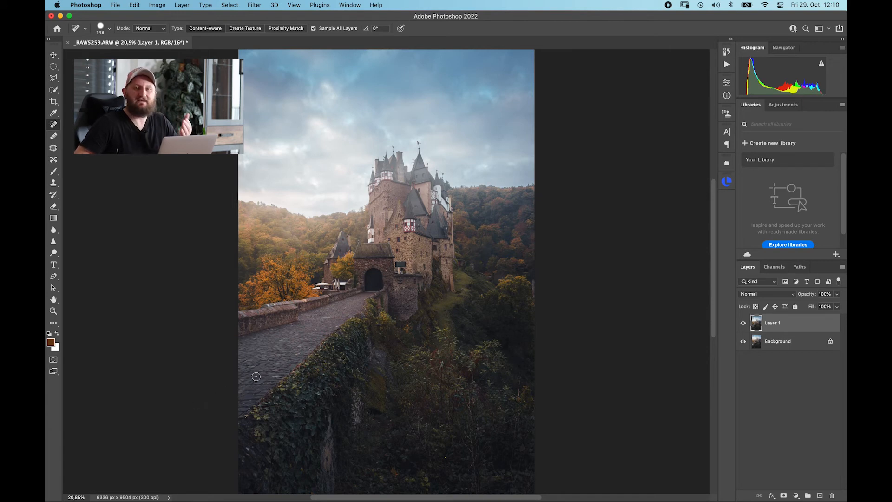
Remove the small orange leaf from the cobblestones in the foreground of the bridge with the Spot Healing Brush
key("super+plus")
key("super+plus")
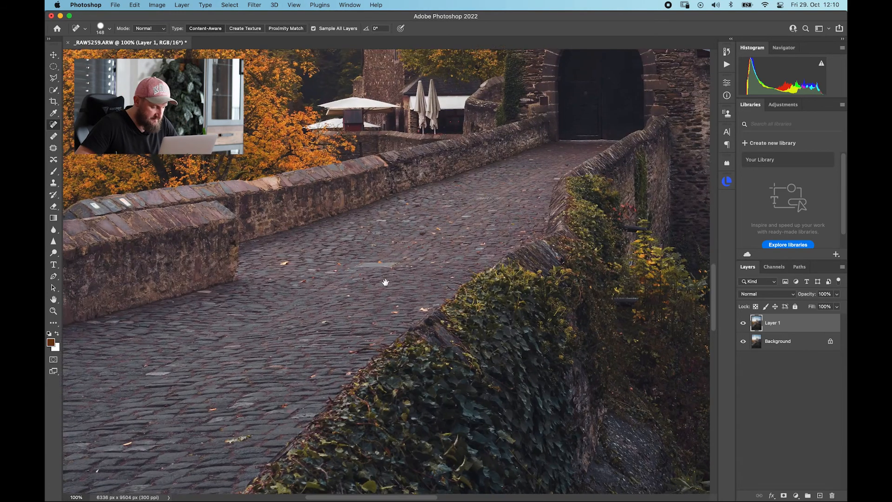
left_click_drag(386, 282, 388, 278)
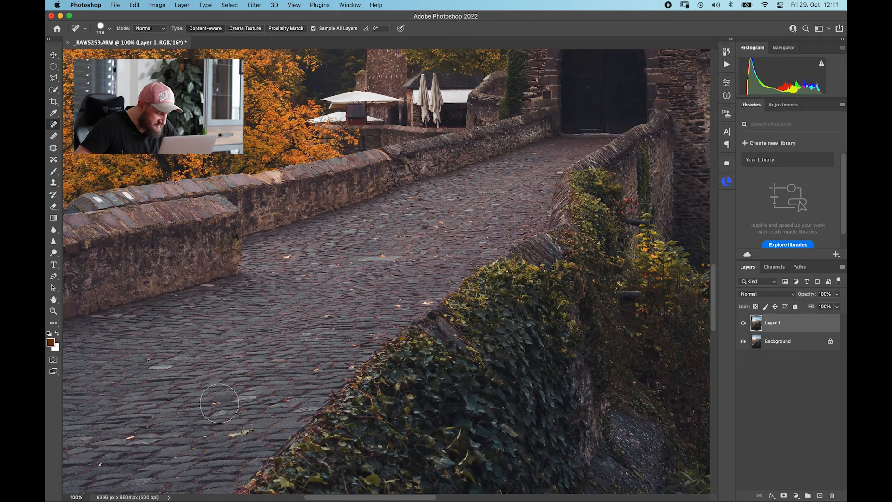
left_click_drag(236, 391, 215, 403)
left_click(216, 403)
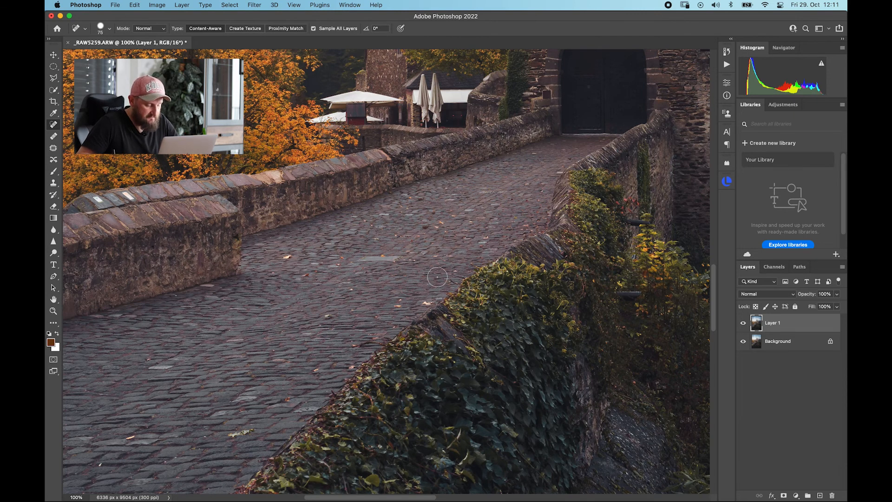
Remove the small red-and-white sign on the gatehouse wall beside the arch with the Spot Healing Brush
left_click_drag(434, 277, 237, 380)
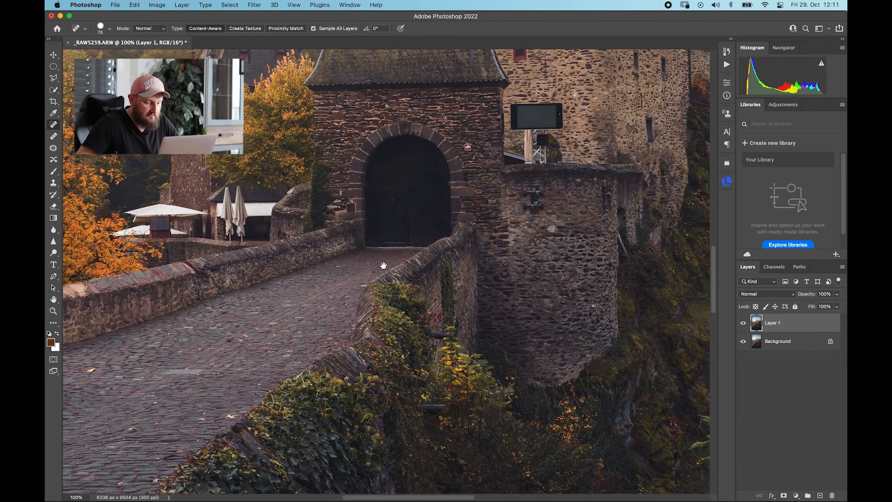
left_click_drag(384, 261, 362, 330)
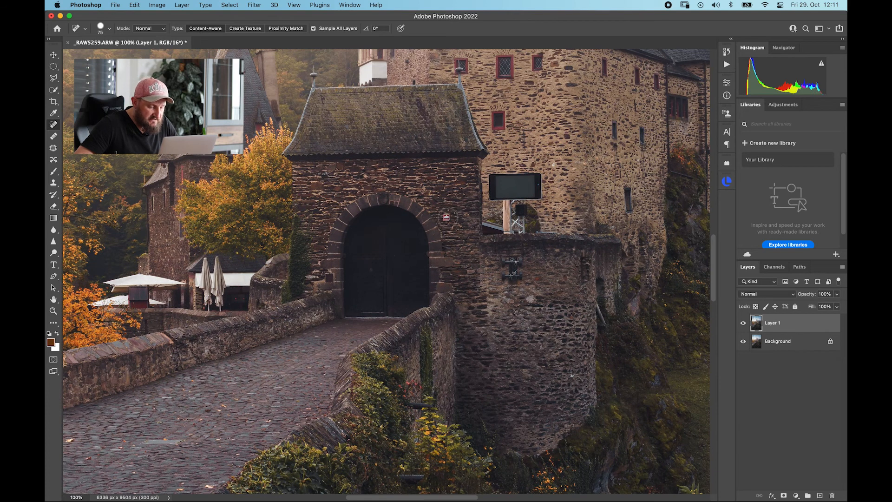
left_click_drag(445, 218, 447, 215)
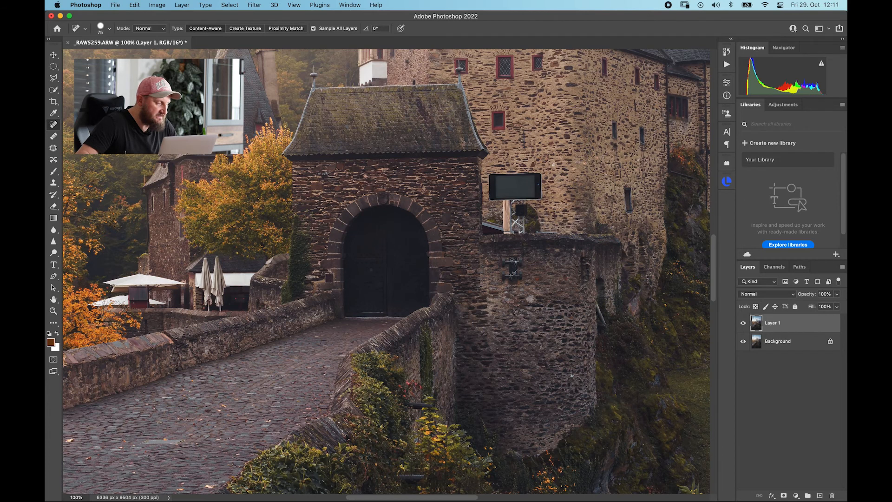
Touch up the retouched spot beside the arch with the Clone Stamp, and remove the dark fixture on the round wall with the Spot Healing Brush
left_click(54, 182)
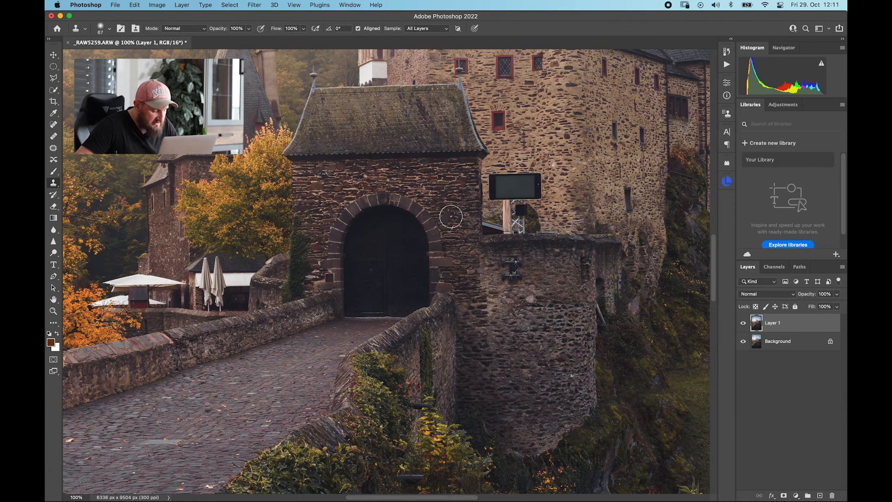
left_click(456, 201, "alt")
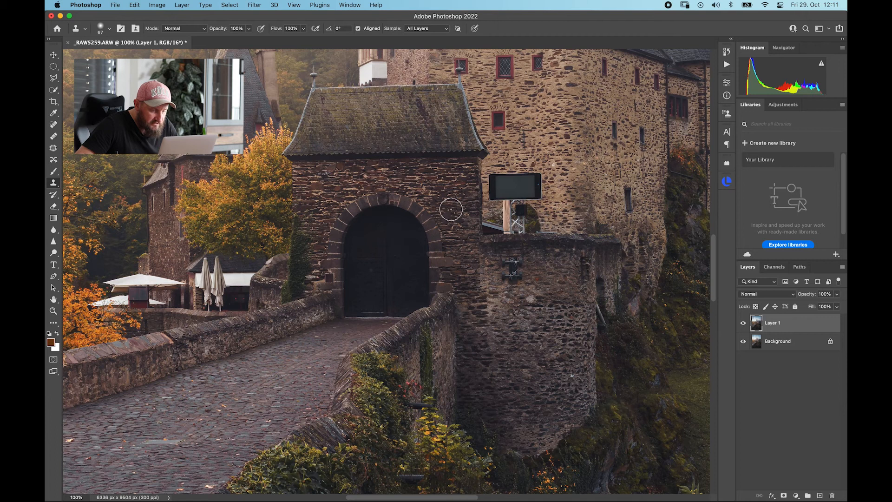
mouse_move(447, 215)
left_mouse_down()
mouse_move(458, 251)
mouse_move(454, 220)
left_mouse_up()
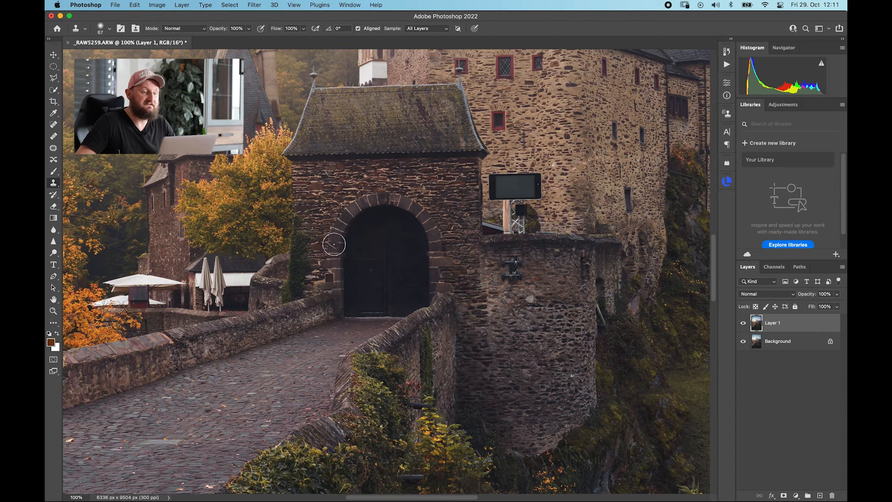
left_click(56, 125)
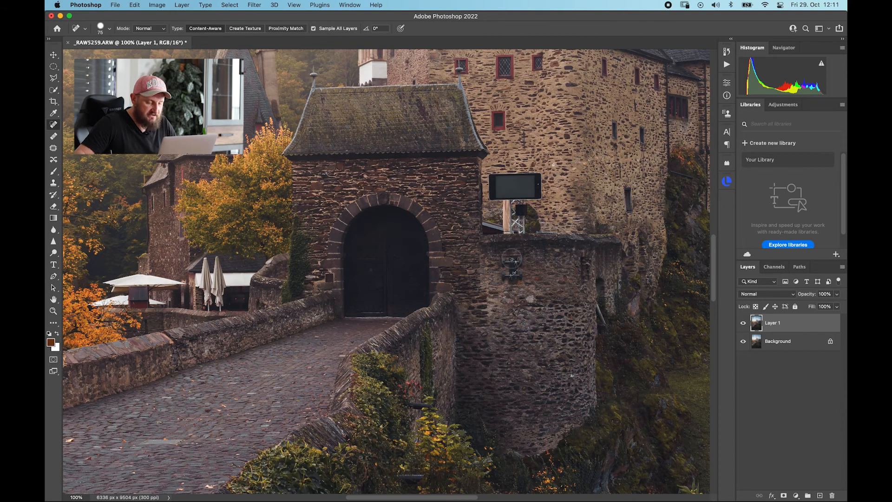
mouse_move(515, 261)
left_mouse_down()
mouse_move(518, 279)
mouse_move(504, 276)
mouse_move(513, 267)
left_mouse_up()
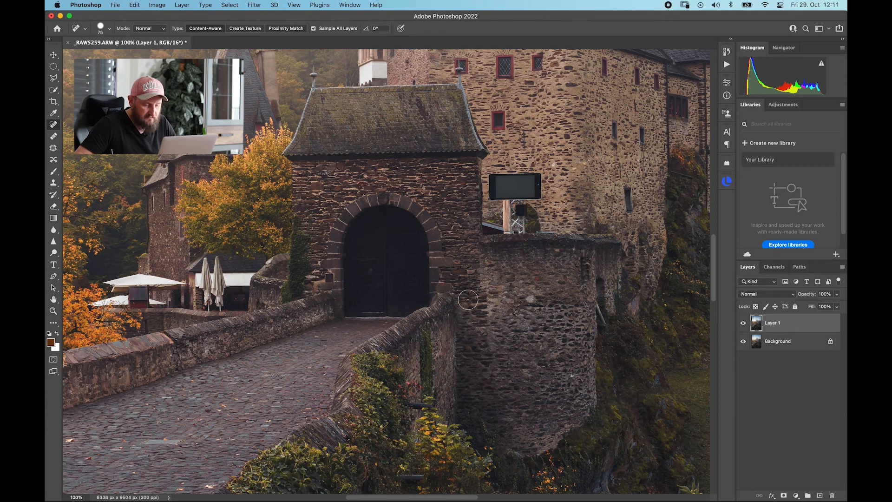
Outline the dark screen and its stand above the round wall with a Polygonal Lasso selection
left_click(53, 79)
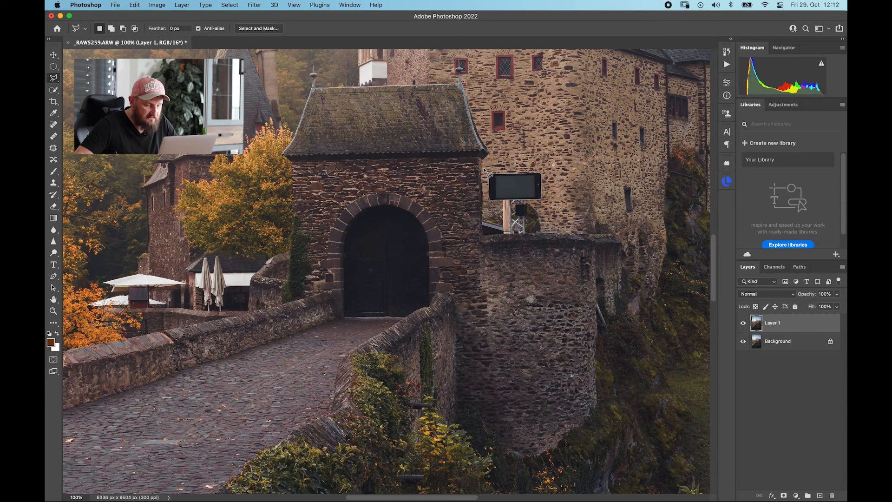
left_click(500, 202)
left_click(502, 234)
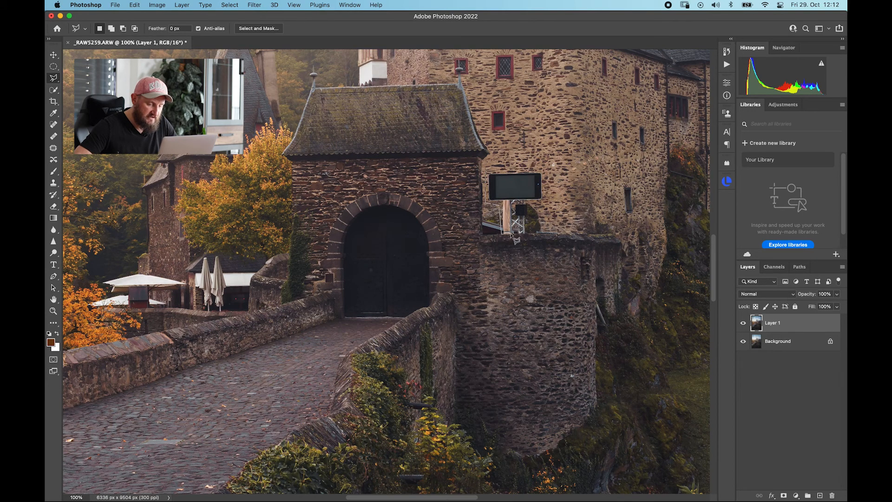
left_click(530, 232)
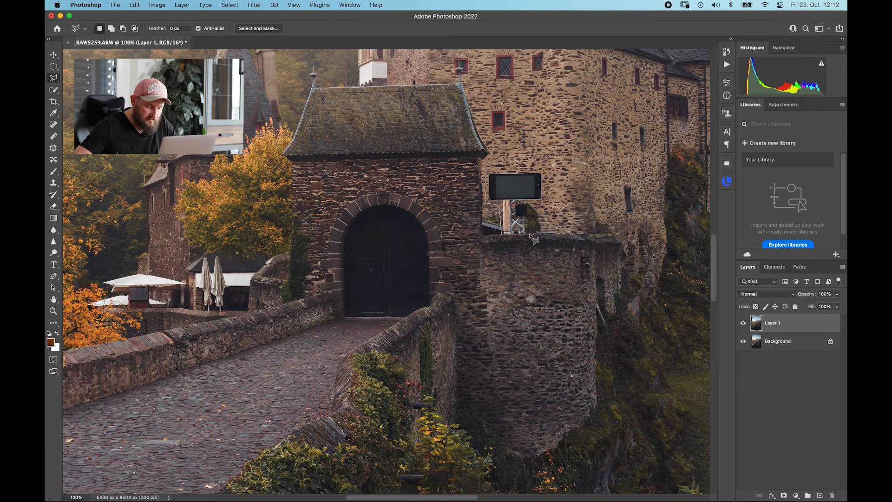
left_click(534, 208)
left_click(546, 201)
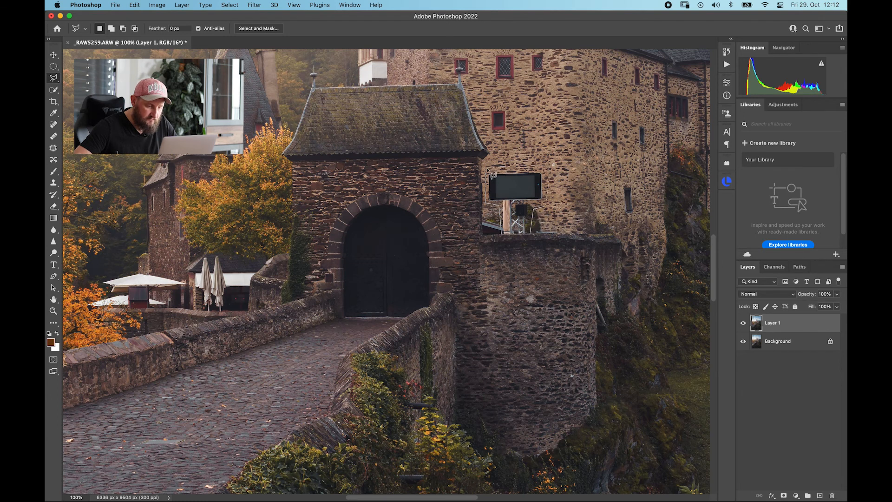
left_click(488, 169)
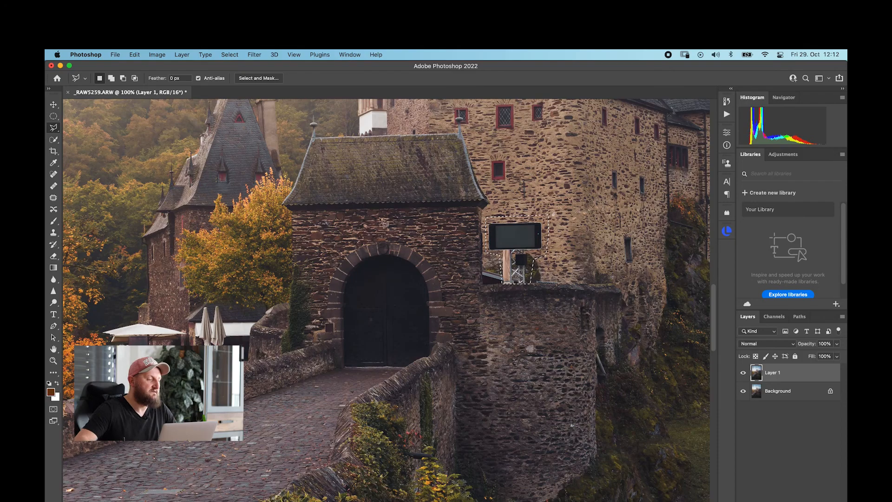
Replace the selected screen and stand using Content-Aware Fill, excluding the gatehouse arch, brickwork and roof from the sampling area
left_click(134, 54)
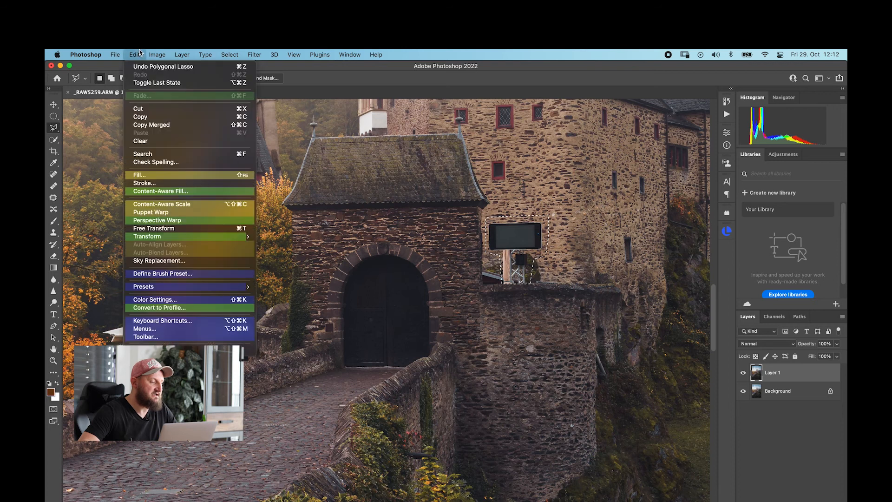
left_click(169, 192)
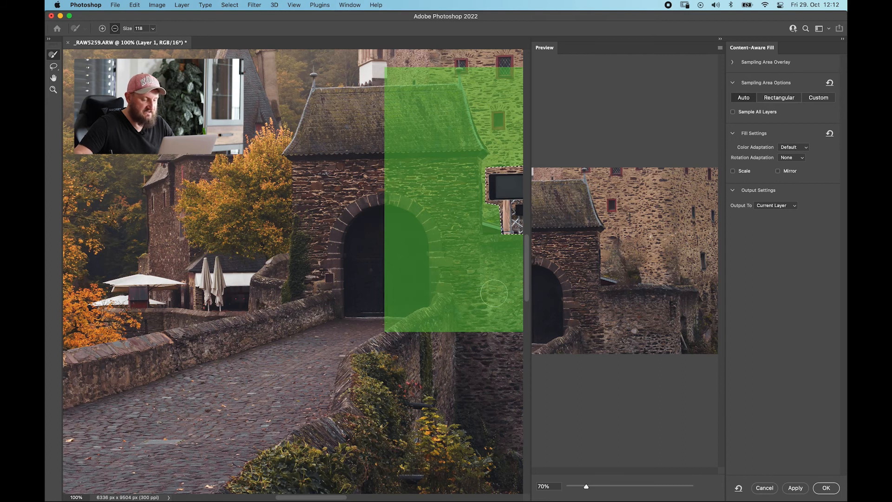
mouse_move(470, 255)
left_mouse_down()
mouse_move(468, 345)
mouse_move(438, 338)
mouse_move(452, 322)
mouse_move(442, 272)
mouse_move(445, 299)
mouse_move(451, 274)
mouse_move(392, 212)
mouse_move(383, 236)
mouse_move(406, 229)
mouse_move(413, 197)
mouse_move(421, 197)
mouse_move(406, 229)
mouse_move(409, 325)
left_mouse_up()
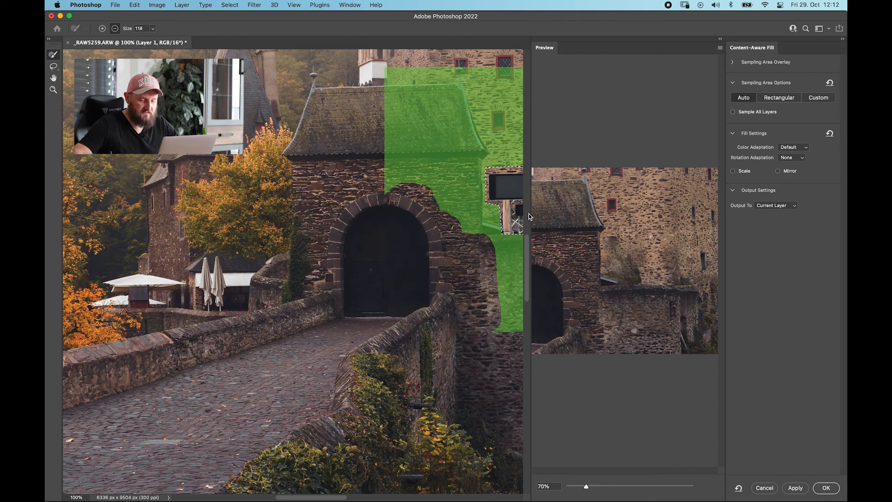
mouse_move(388, 87)
left_mouse_down()
mouse_move(453, 86)
mouse_move(467, 120)
left_mouse_up()
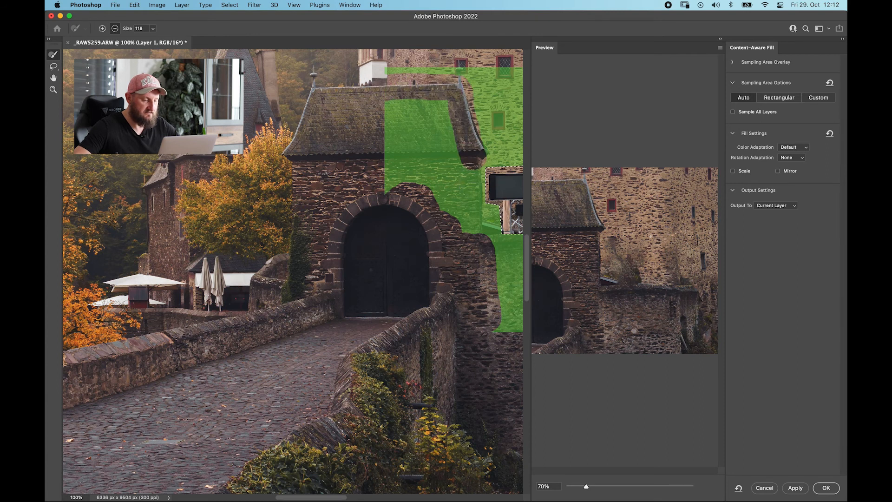
left_click_drag(420, 198, 432, 147)
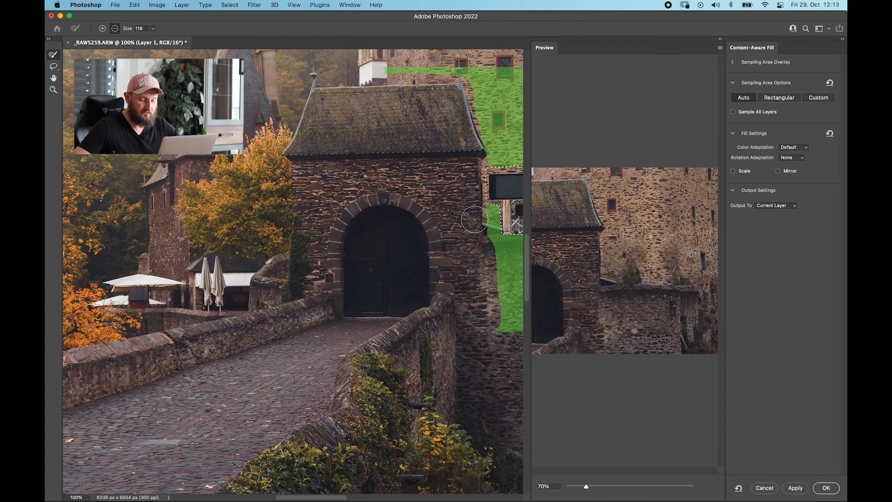
left_click(822, 487)
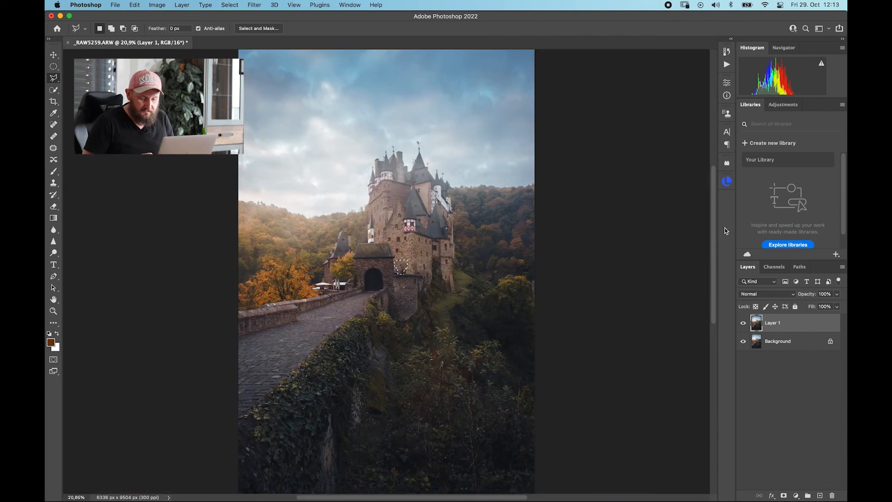
Add a Lumenzia Contrast layer using a bright sky color and a dark forest color, and compare the photo with and without it
key("v")
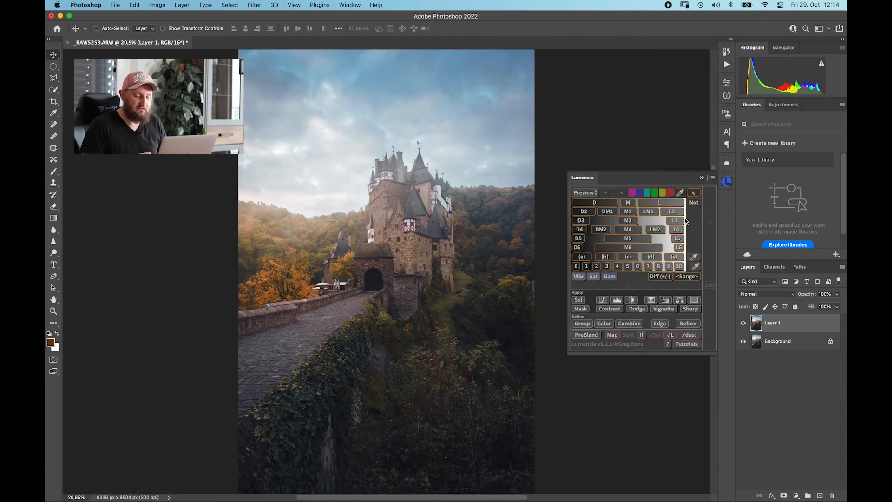
left_click(608, 310)
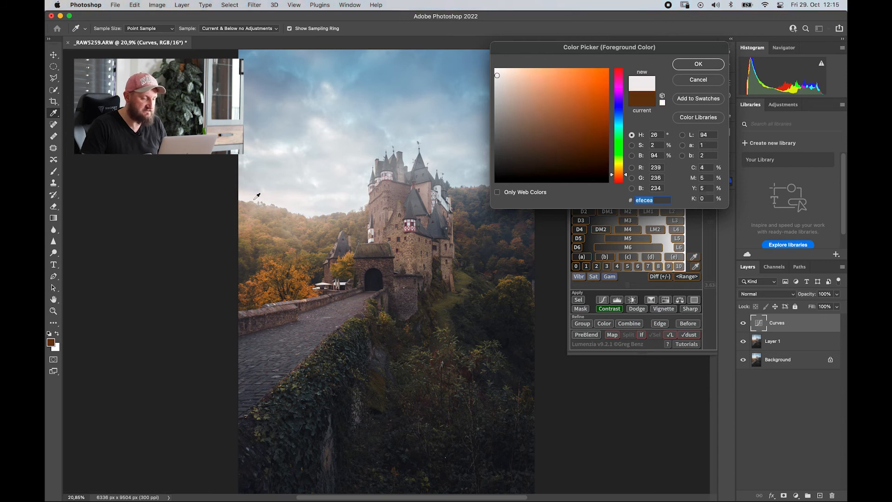
left_click(698, 64)
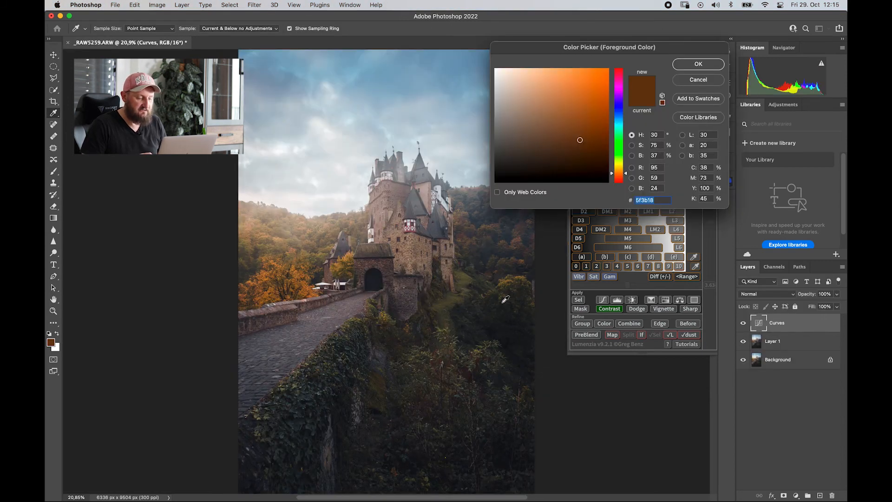
left_click(524, 368)
left_click(698, 64)
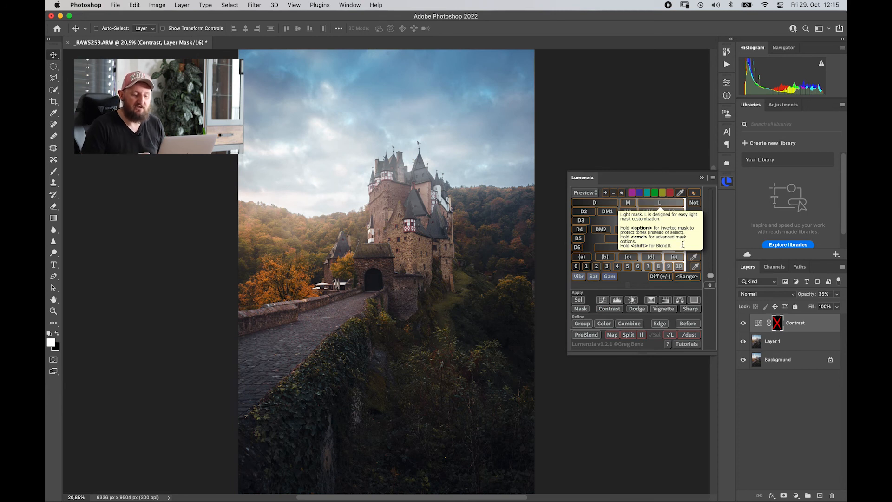
left_click(744, 323)
left_click(744, 323)
left_click(744, 323)
left_click(744, 323)
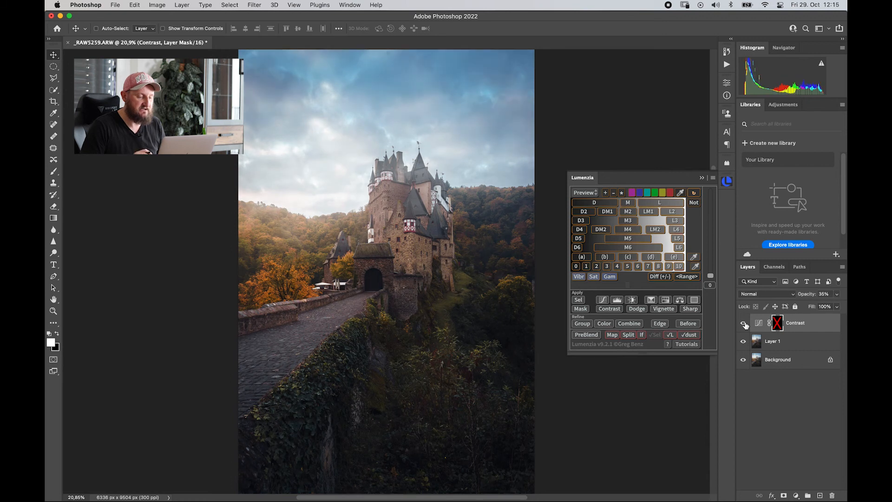
Add a Lumenzia sponge layer that saturates with Sponge: Target Desaturated Colors, and compare the photo with and without it
left_click(640, 310)
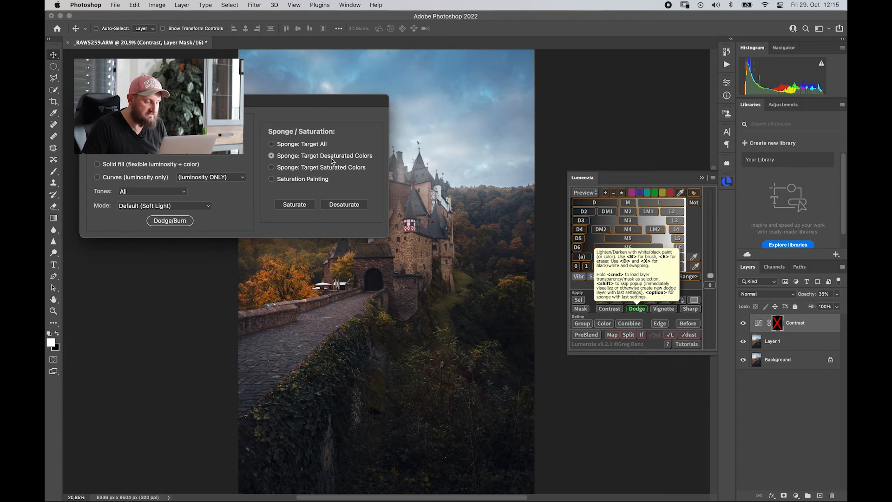
left_click(295, 205)
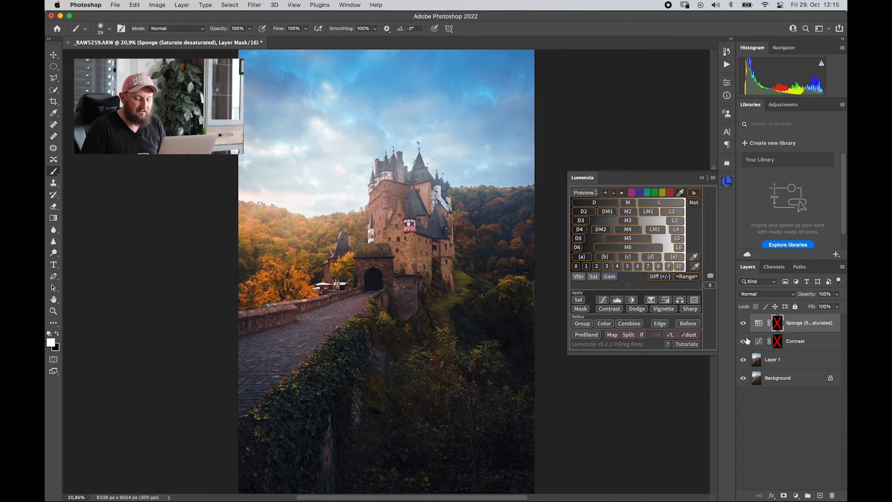
left_click(743, 324)
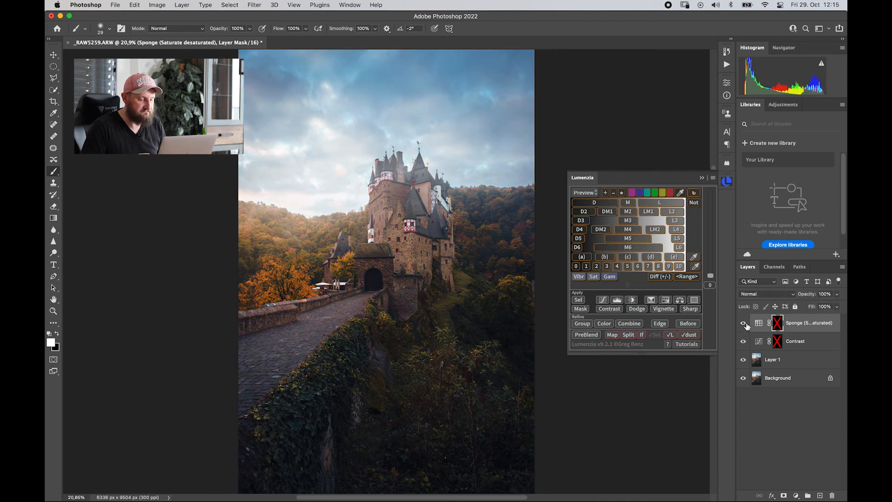
left_click(745, 324)
left_click(745, 324)
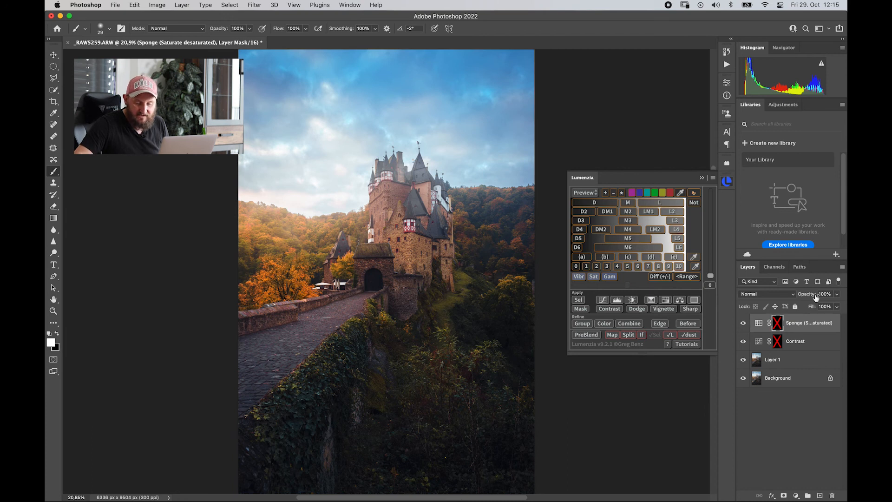
Lower the sponge saturation layer's opacity to 31% and compare the photo with and without the layer
left_click_drag(810, 295, 791, 296)
left_click(745, 324)
left_click(746, 324)
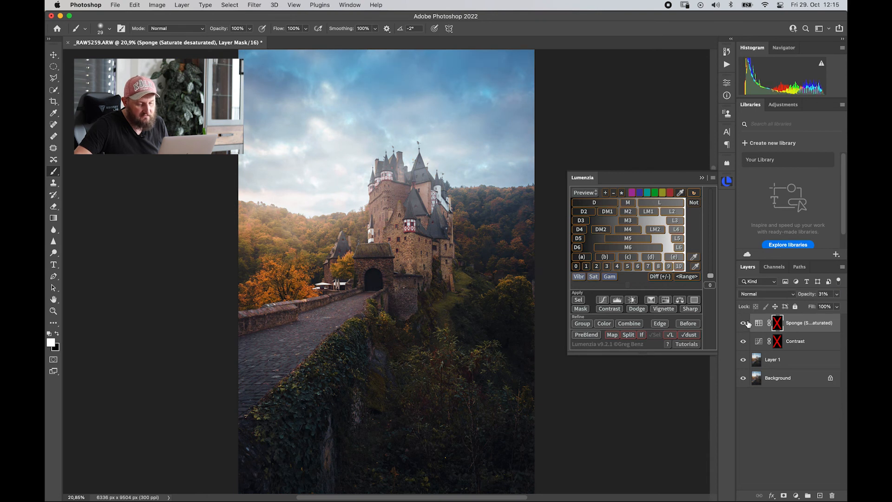
left_click(744, 324)
left_click(745, 324)
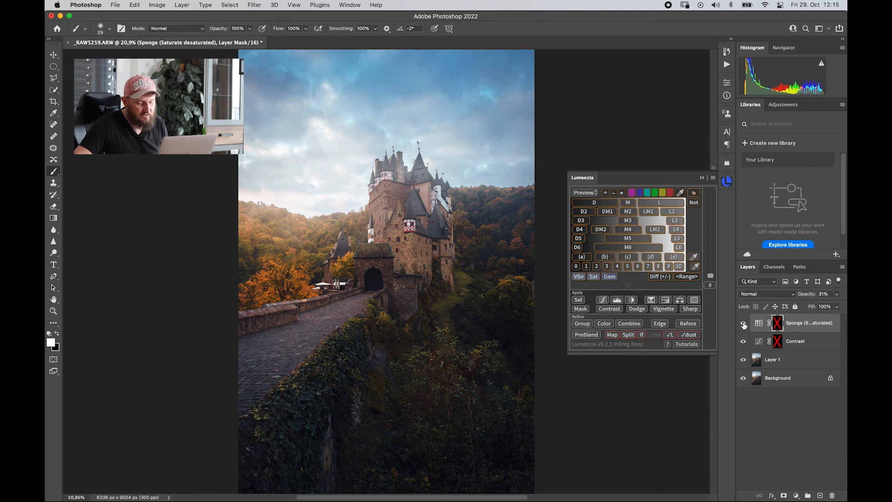
left_click(744, 324)
left_click(744, 324)
Run the Orton Effect action on a new merged copy of all visible layers, and compare the photo with and without the effect
left_click(702, 177)
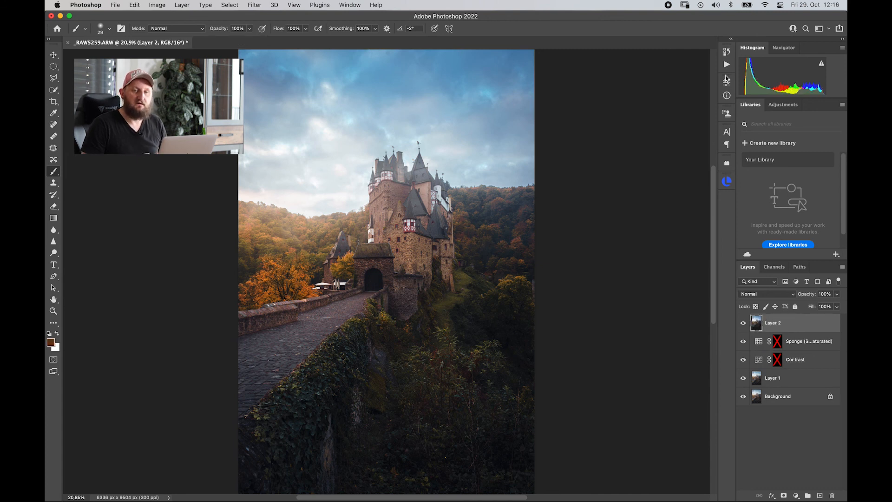
left_click(727, 64)
left_click(665, 70)
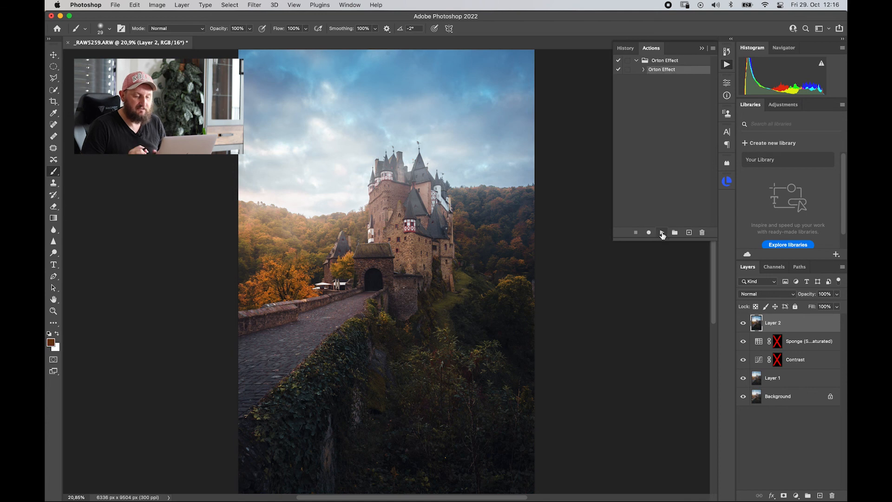
left_click(661, 233)
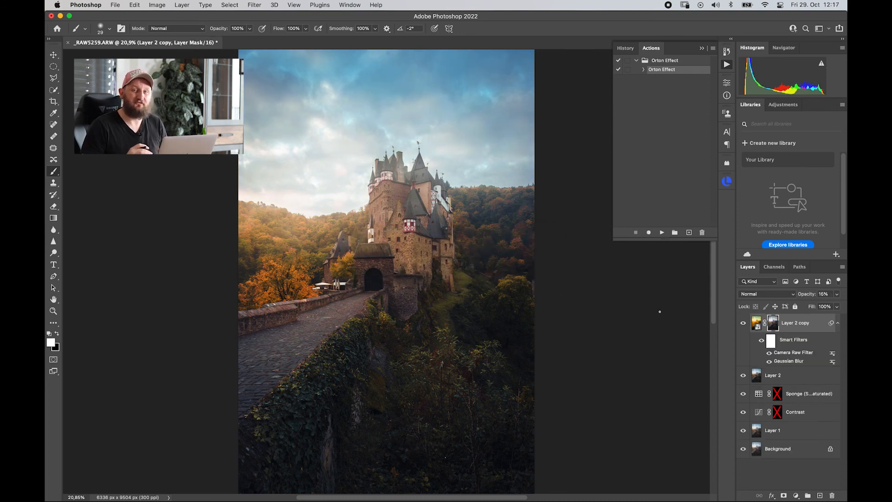
left_click(745, 324)
left_click(745, 326)
left_click(744, 325)
left_click(745, 326)
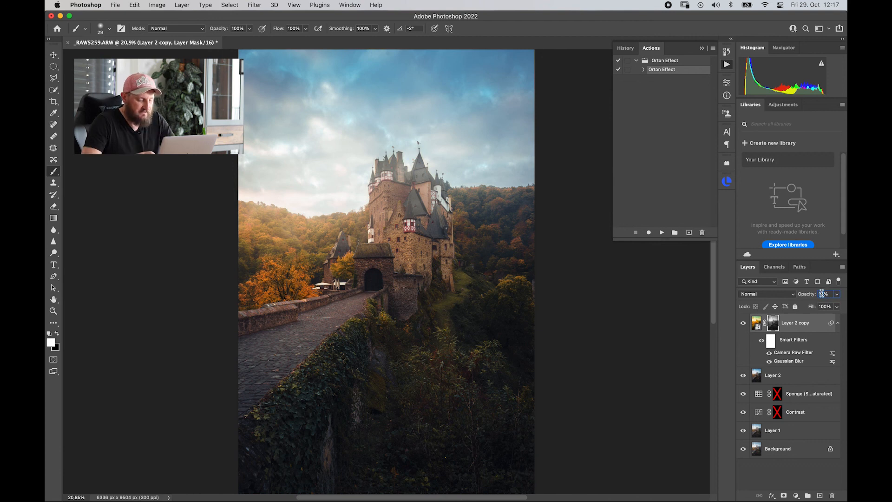
Try the Orton effect layer at 30% opacity and compare the photo with and without the layer
left_click(743, 324)
left_click(743, 324)
left_click(745, 326)
left_click(745, 326)
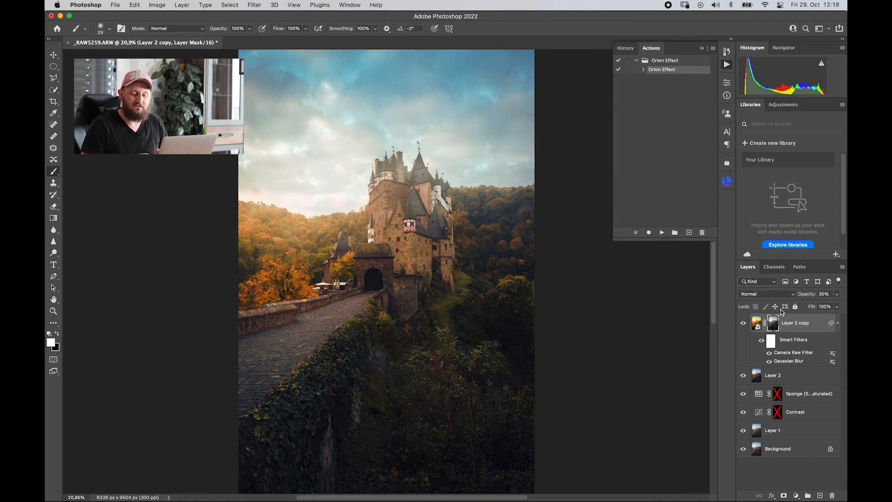
Set the Orton effect layer's opacity to 14% and compare the full edit with the Background layer alone
left_click(824, 294)
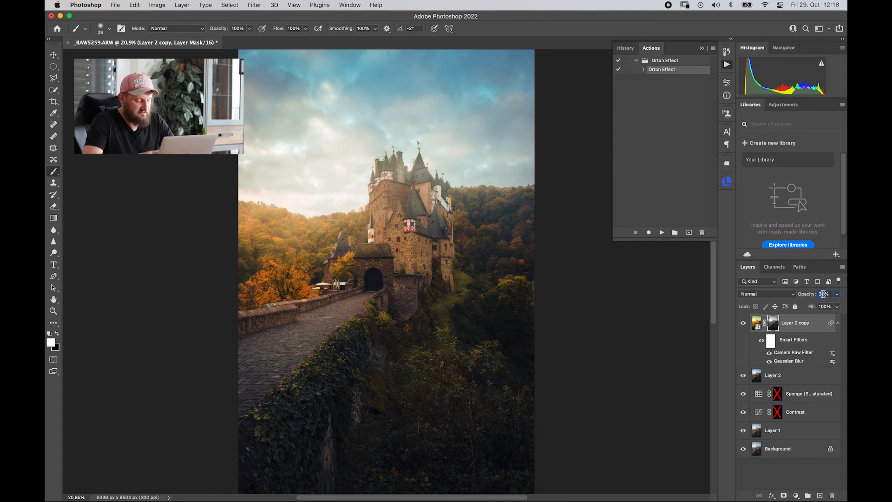
type("14")
key("Return")
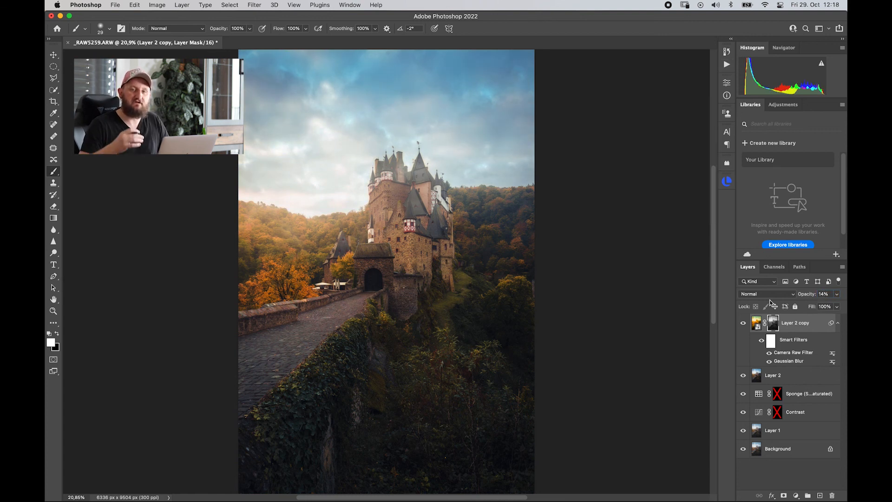
left_click(743, 449, "alt")
left_click(744, 449, "alt")
left_click(743, 449, "alt")
left_click(743, 449, "alt")
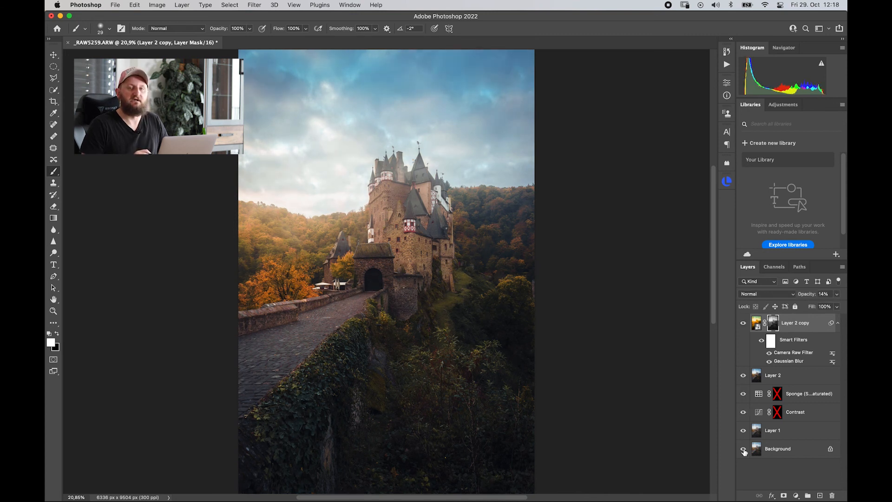